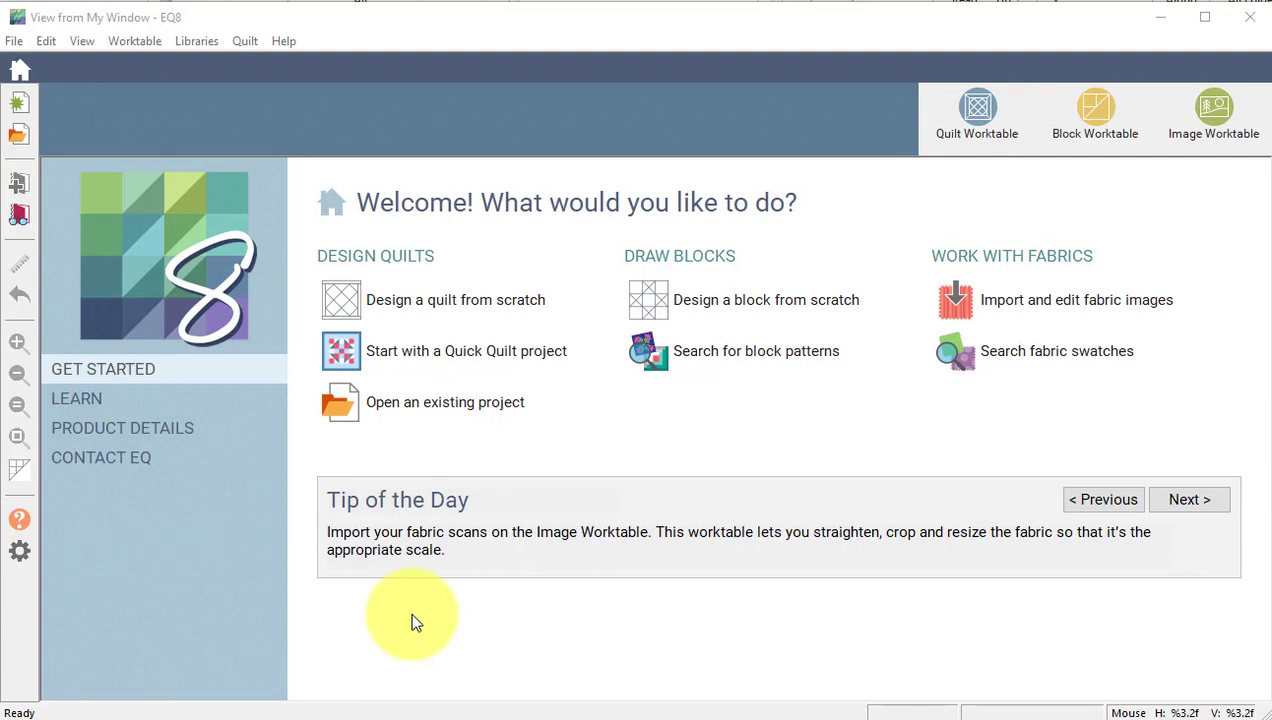
# Import all four photos from the View from My Window Photos folder into the Photo Library
pyautogui.click(196, 42)
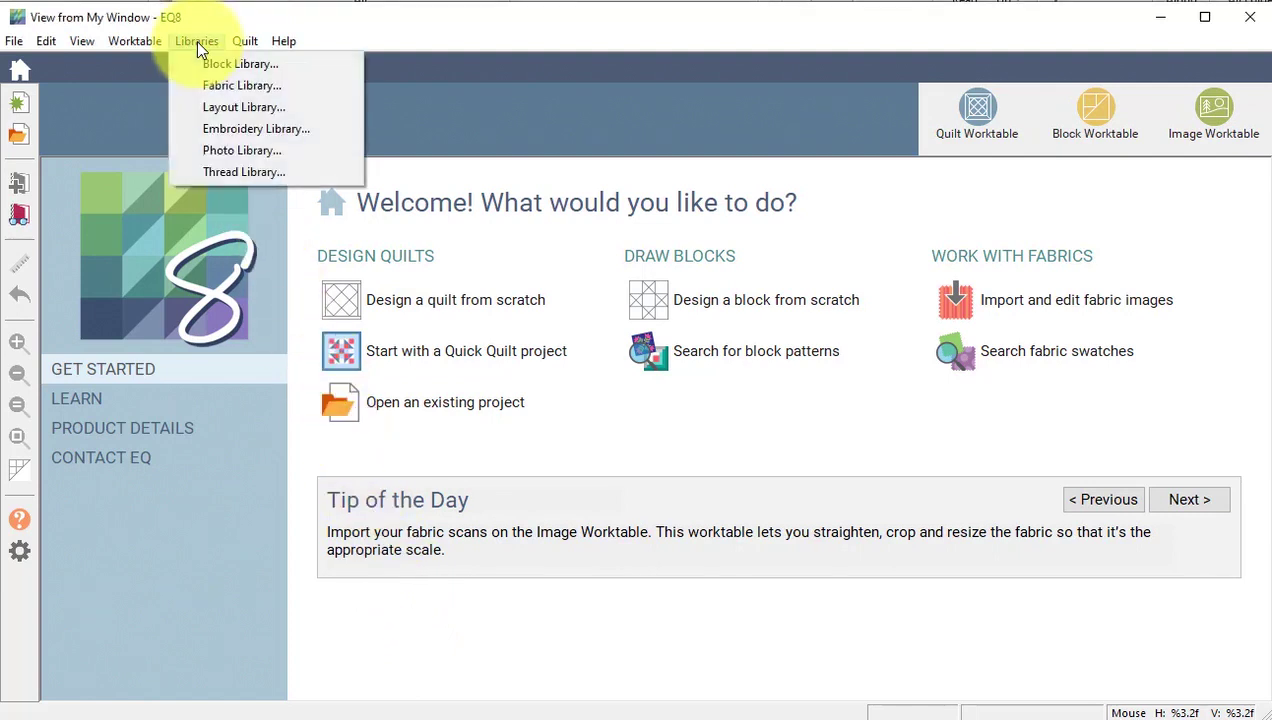
pyautogui.click(248, 152)
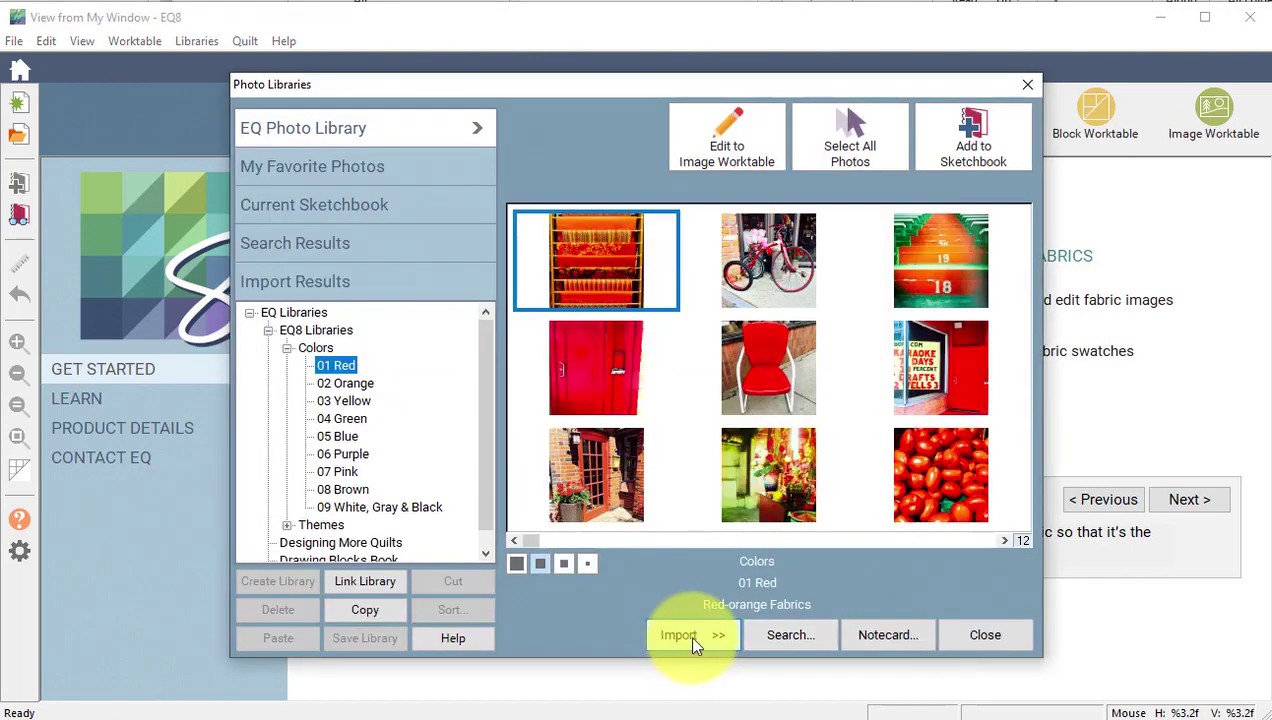
pyautogui.click(690, 637)
pyautogui.click(812, 653)
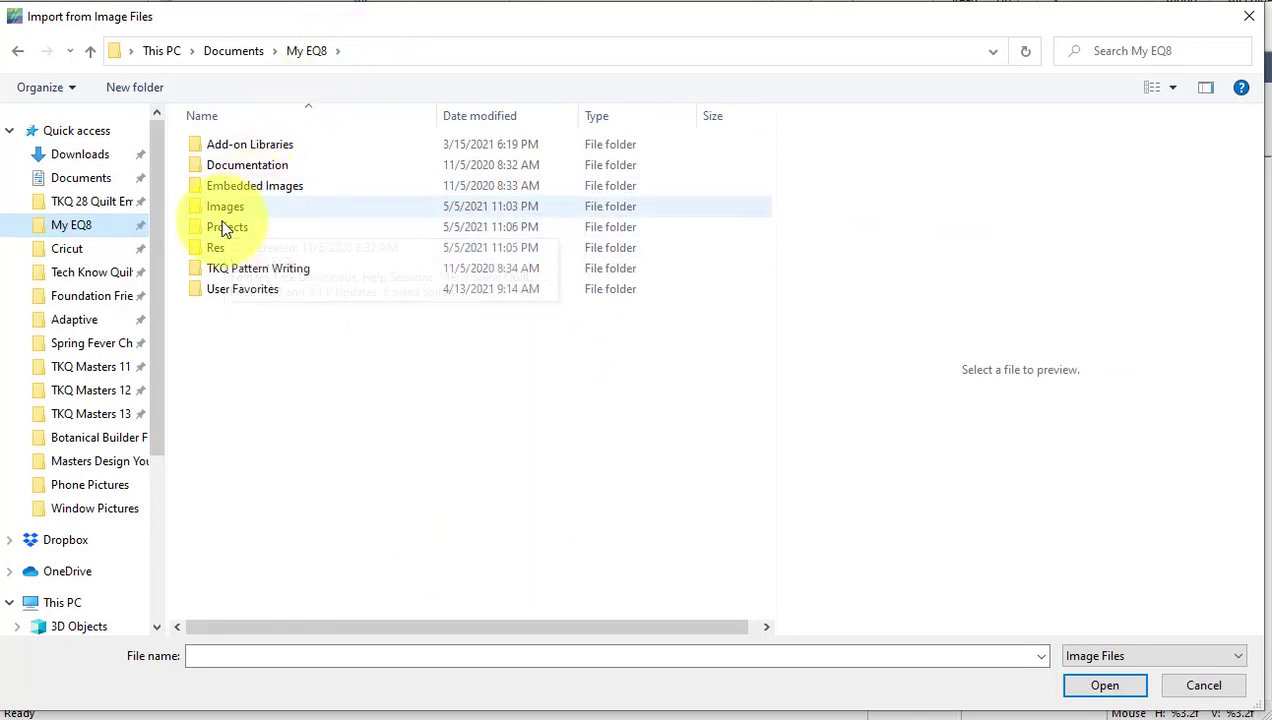
pyautogui.doubleClick(240, 206)
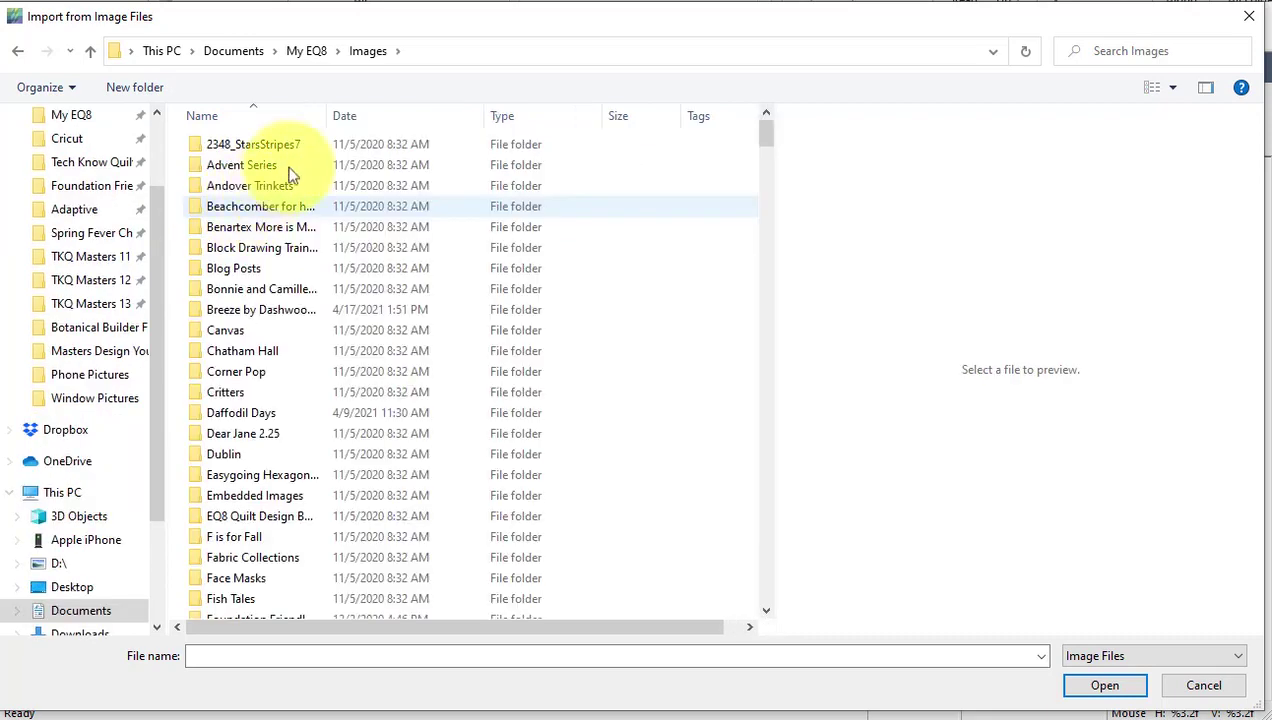
pyautogui.click(352, 117)
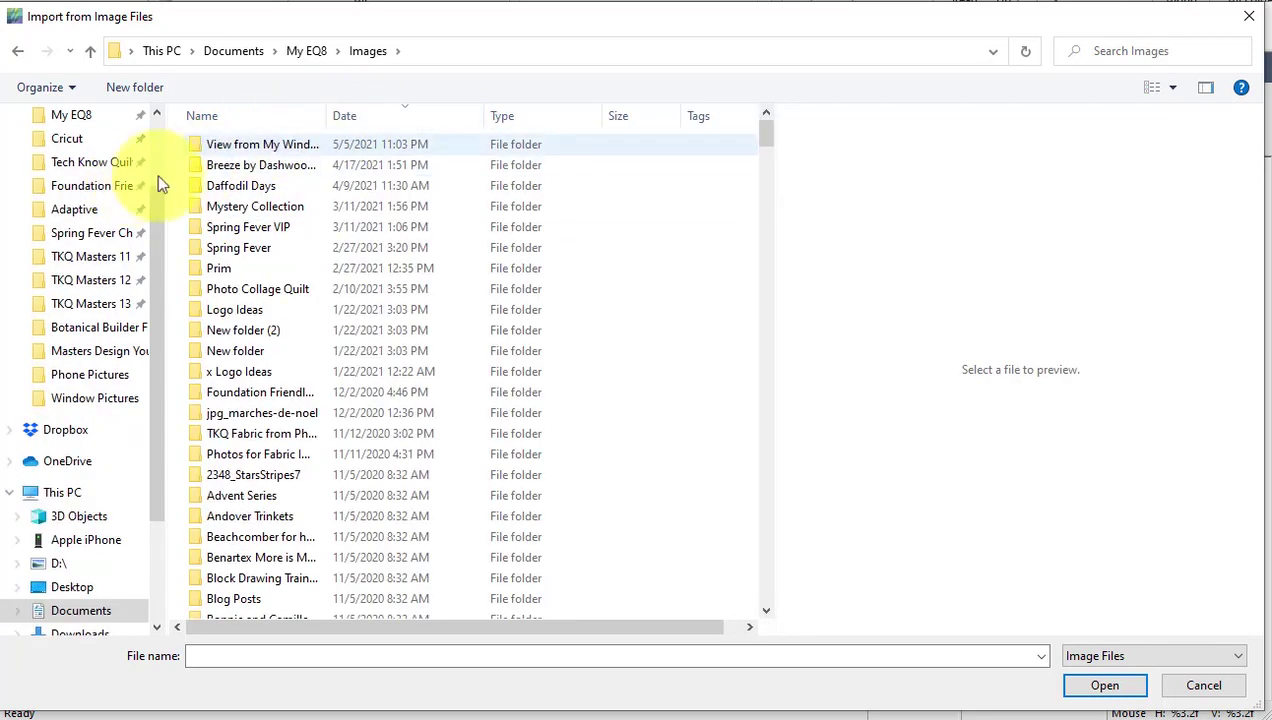
pyautogui.doubleClick(285, 146)
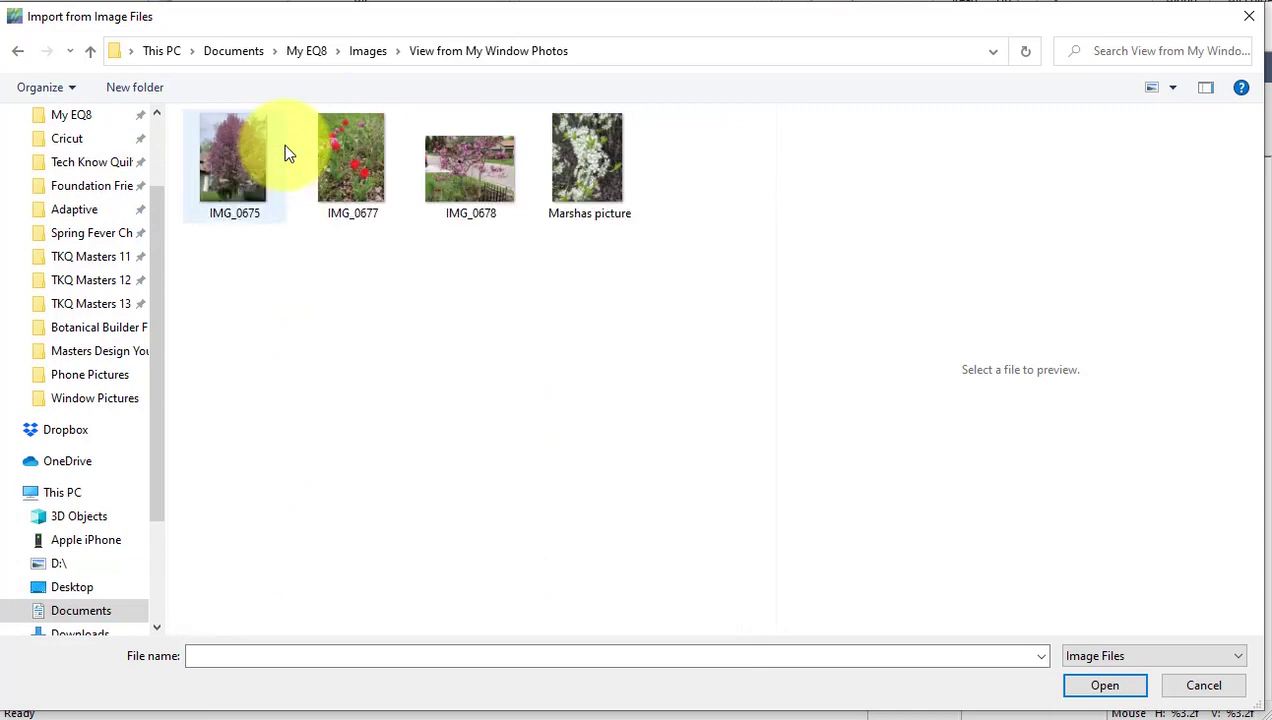
pyautogui.click(229, 165)
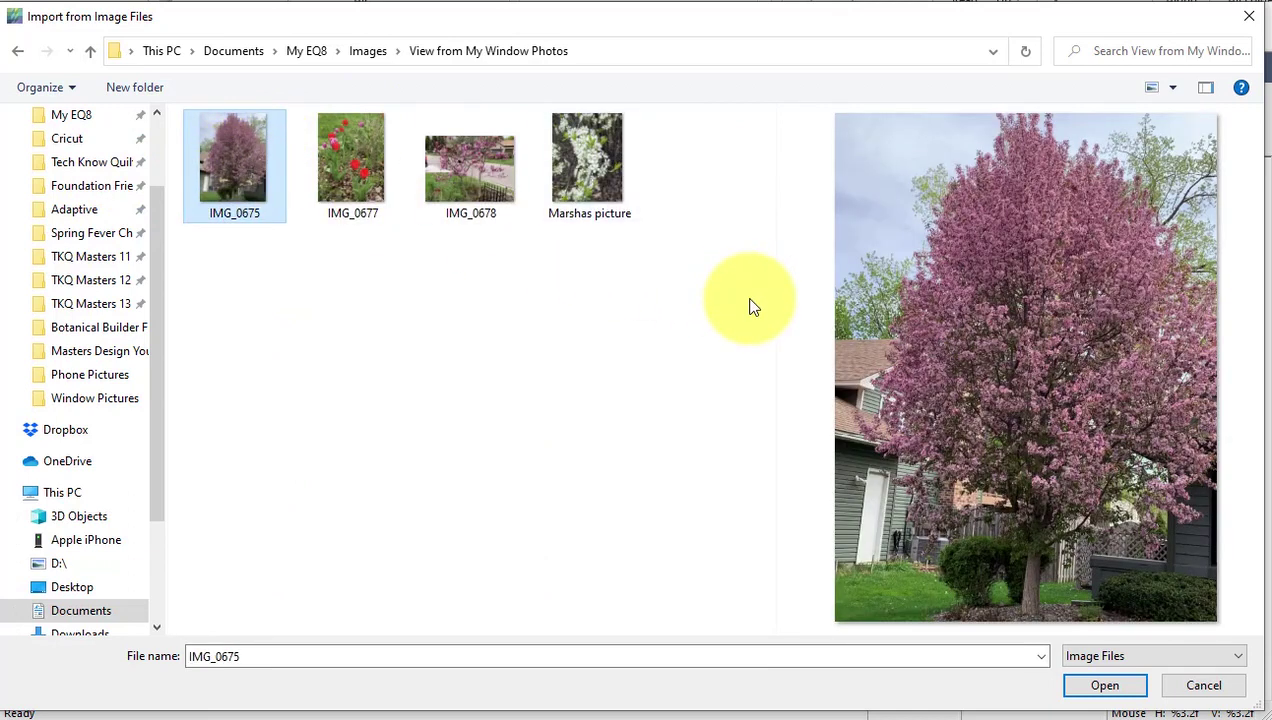
pyautogui.hotkey('ctrl', 'a')
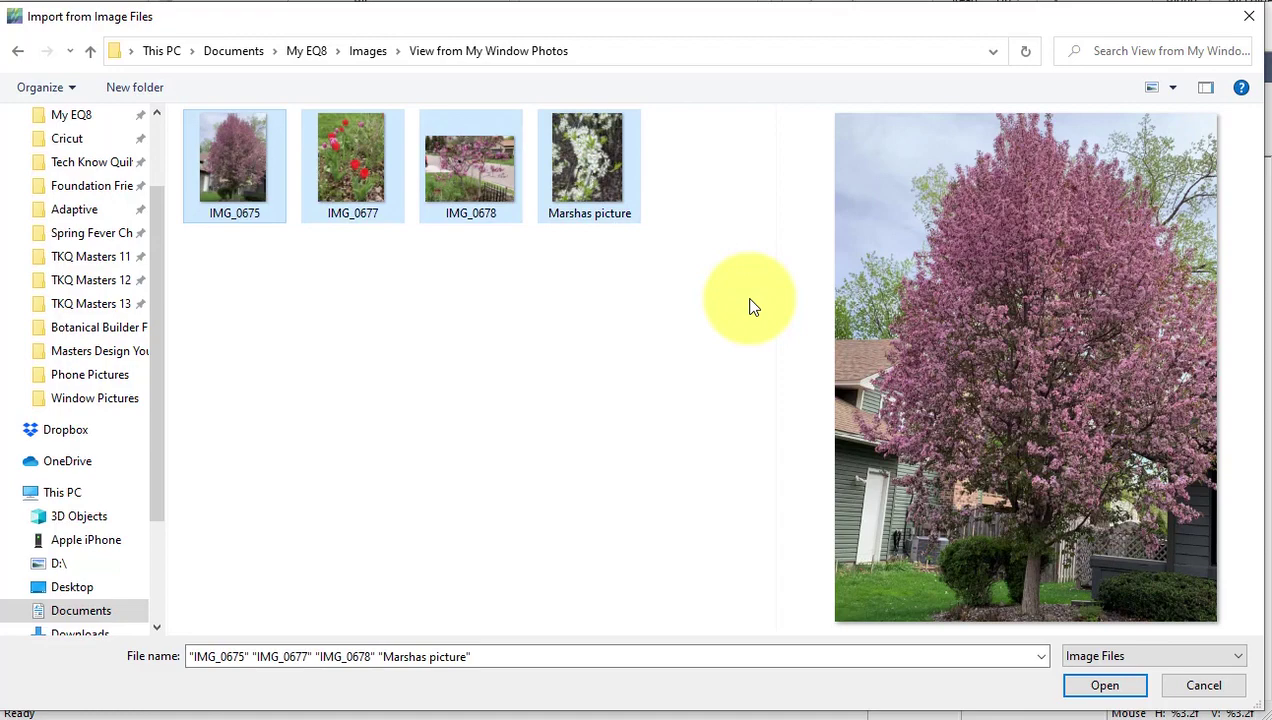
pyautogui.click(1115, 689)
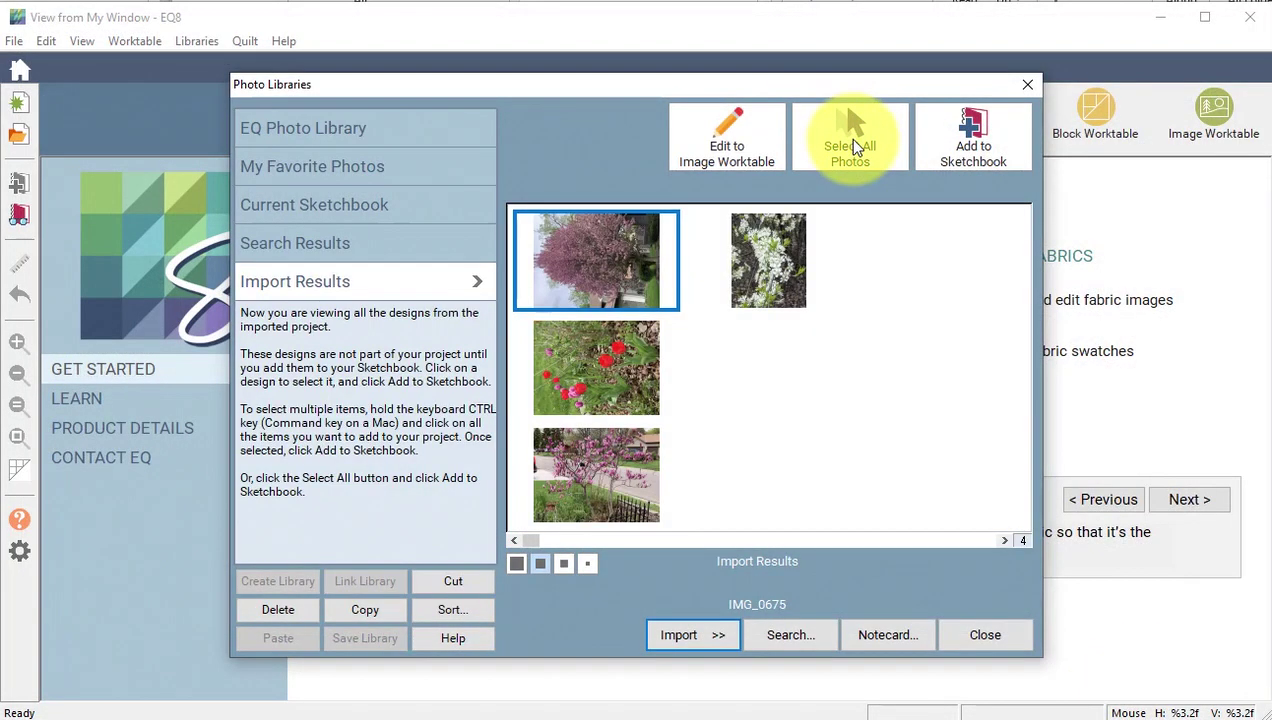
# Add all the imported photos to the sketchbook and close the Photo Library
pyautogui.click(852, 143)
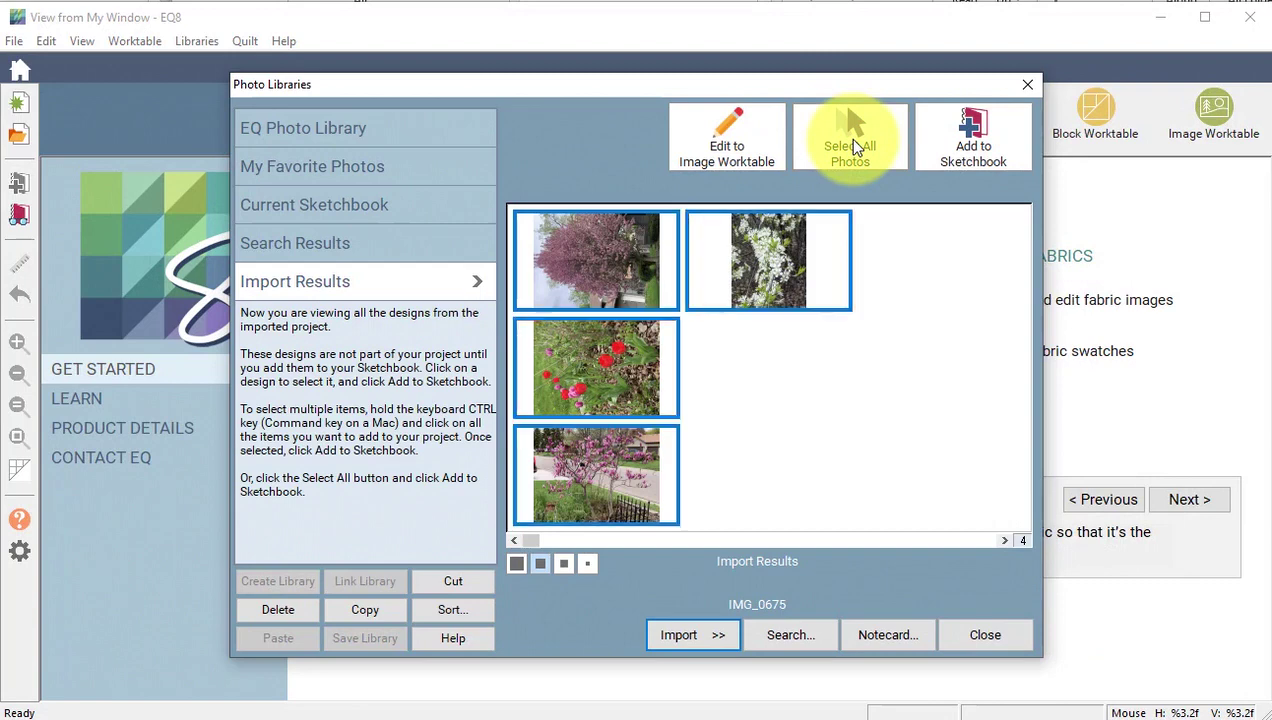
pyautogui.click(962, 150)
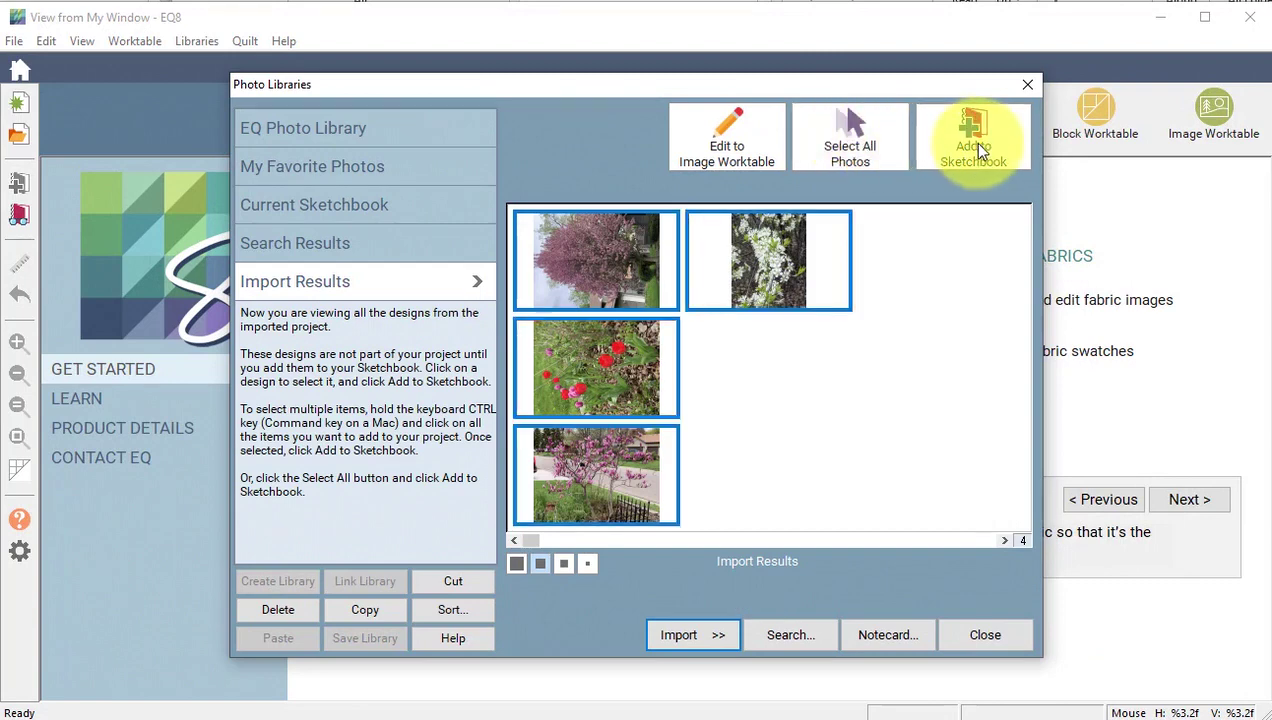
pyautogui.click(985, 636)
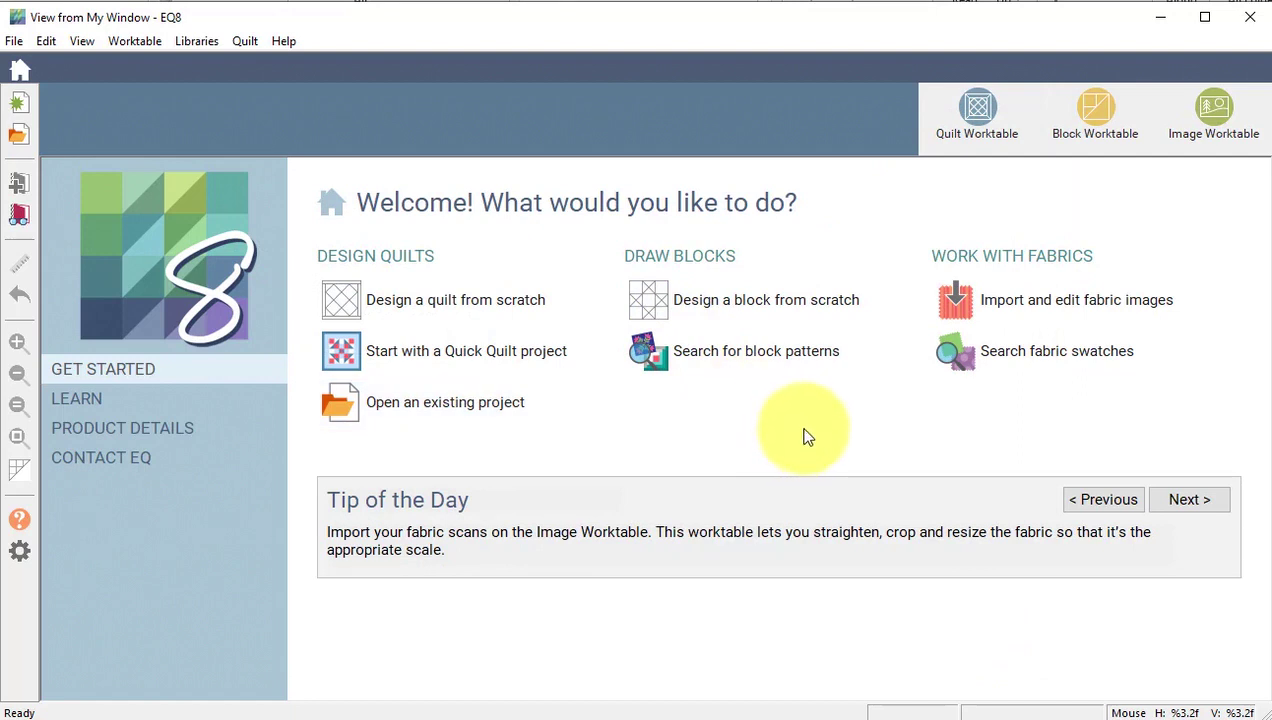
# Open the pink tree photo IMG_0675 from the sketchbook's Photos on the Image Worktable
pyautogui.click(20, 220)
pyautogui.click(289, 358)
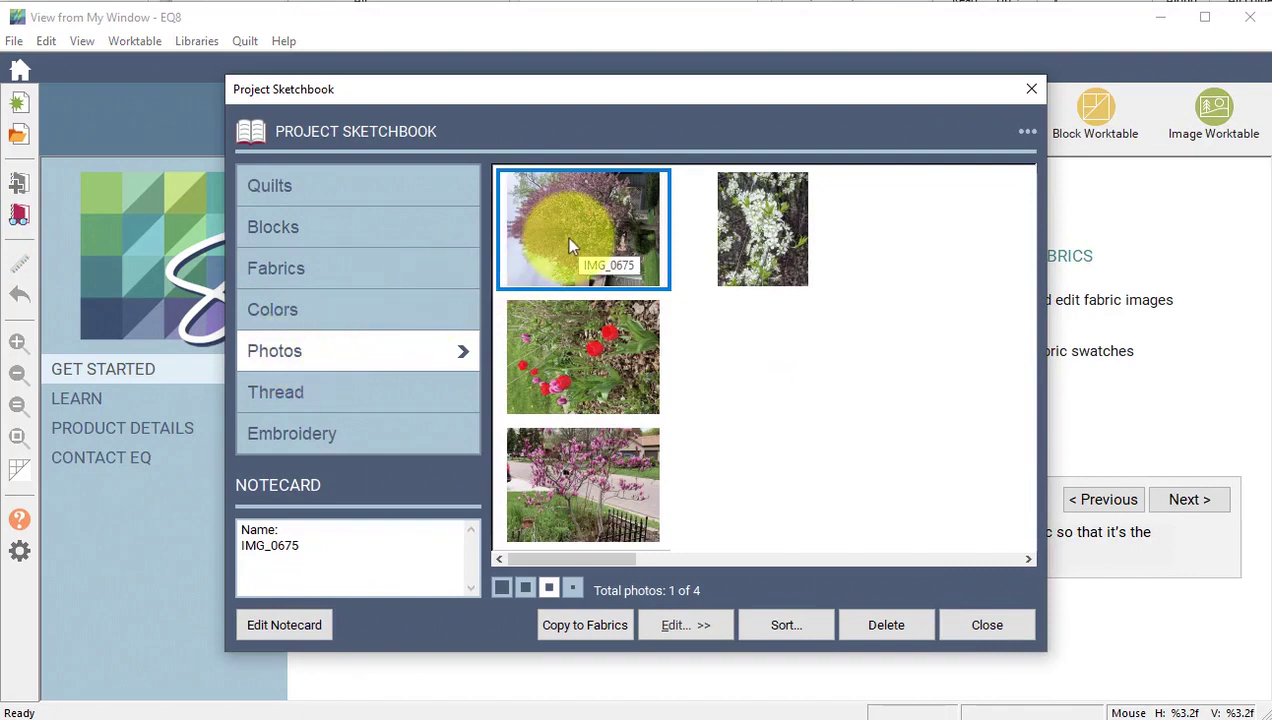
pyautogui.click(706, 621)
pyautogui.click(822, 622)
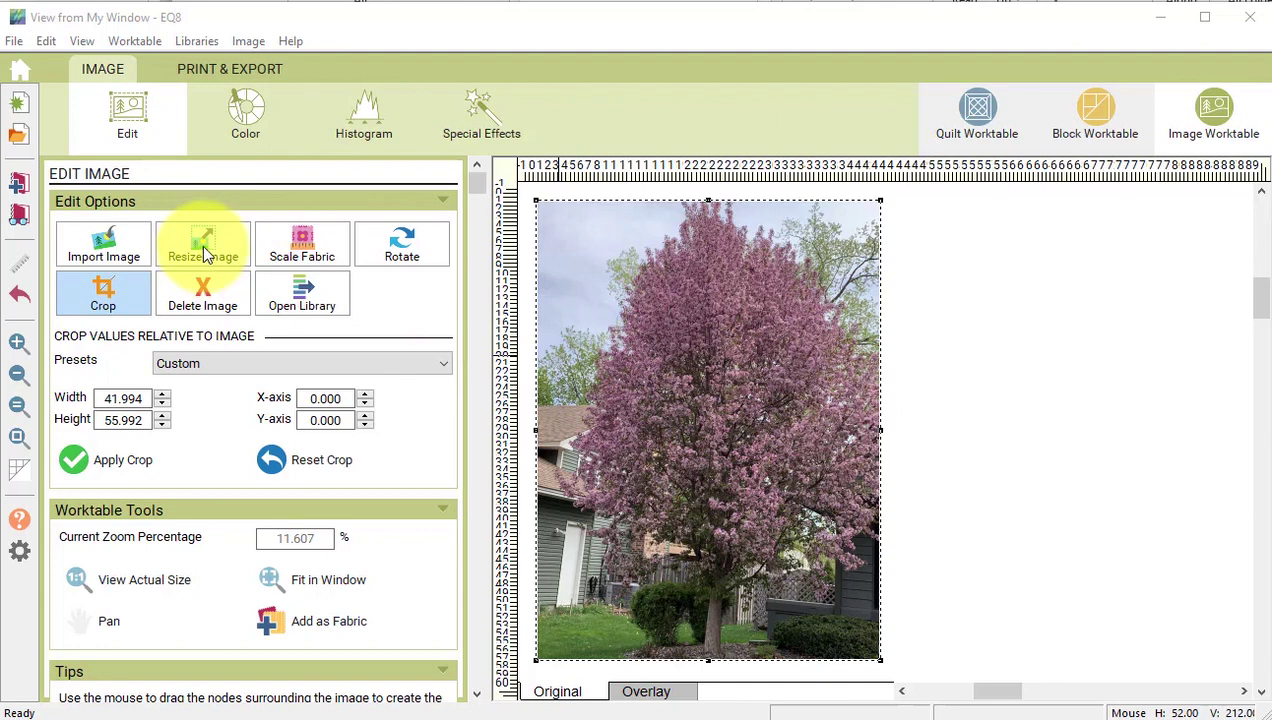
# Resize the pink tree photo to 9 inches wide (9 by 12)
pyautogui.click(203, 250)
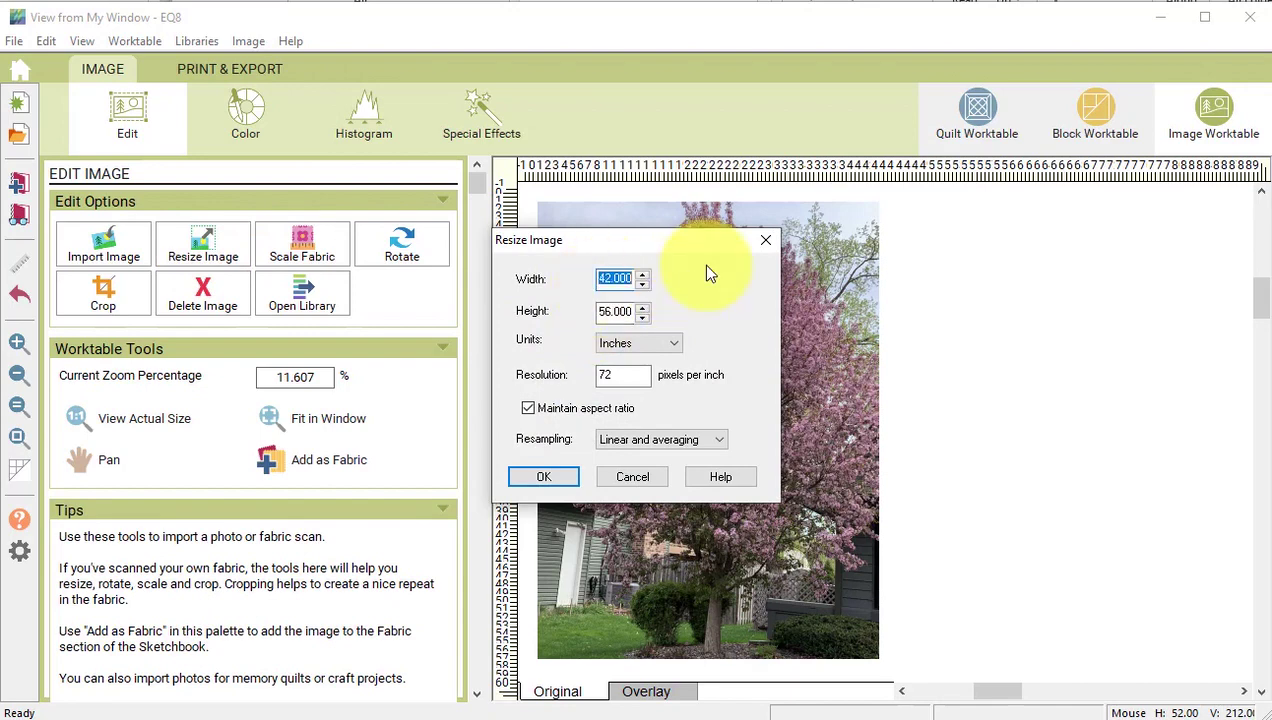
pyautogui.write('9')
pyautogui.click(543, 476)
# Crop the photo to an 8 × 8 inch square around the tree and add it to the sketchbook
pyautogui.click(104, 293)
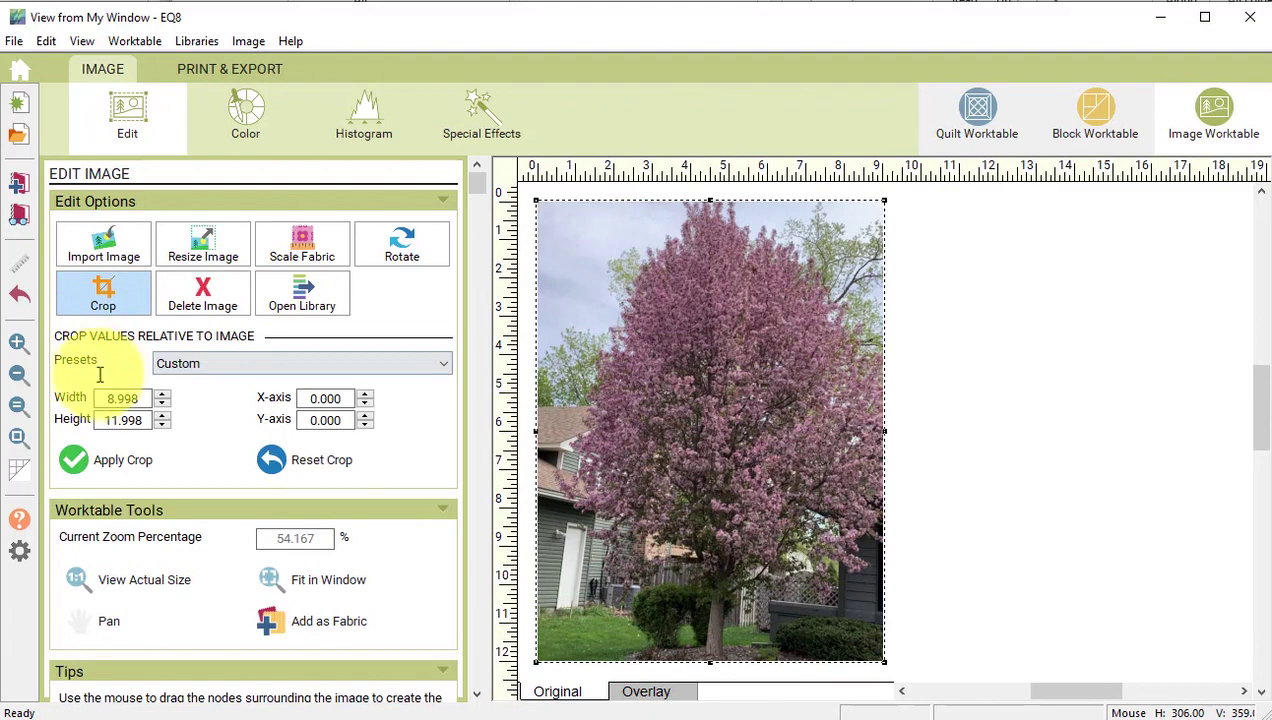
pyautogui.doubleClick(122, 398)
pyautogui.write('8')
pyautogui.press('Tab')
pyautogui.write('8')
pyautogui.press('Tab')
pyautogui.moveTo(656, 426); pyautogui.dragTo(730, 547)
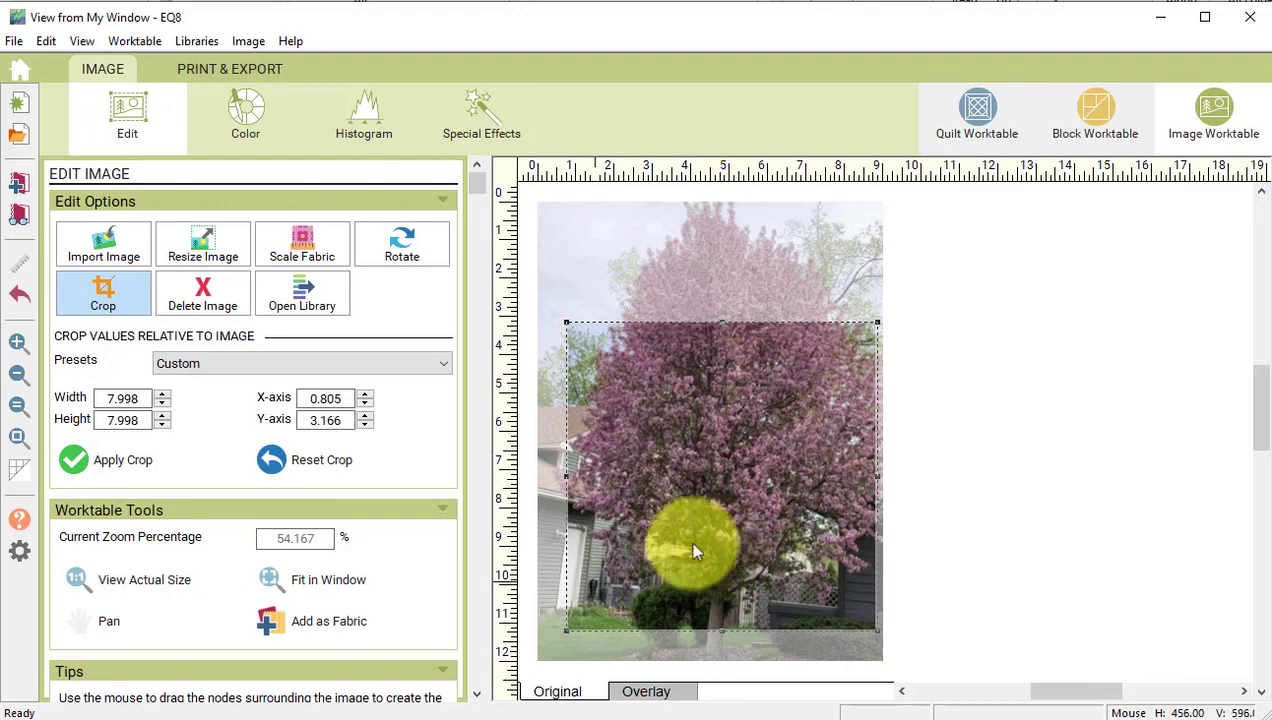
pyautogui.click(75, 459)
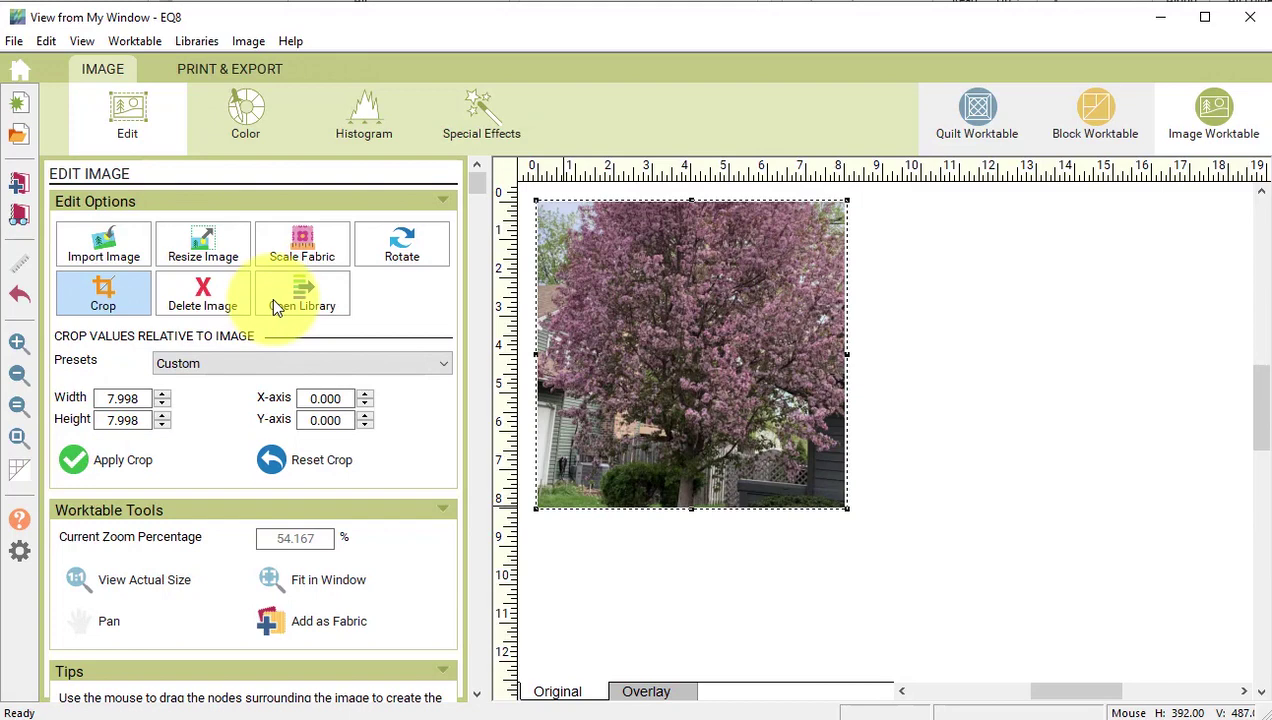
pyautogui.click(19, 184)
# Open the tulip photo IMG_0677 from the sketchbook on the Image Worktable
pyautogui.click(24, 218)
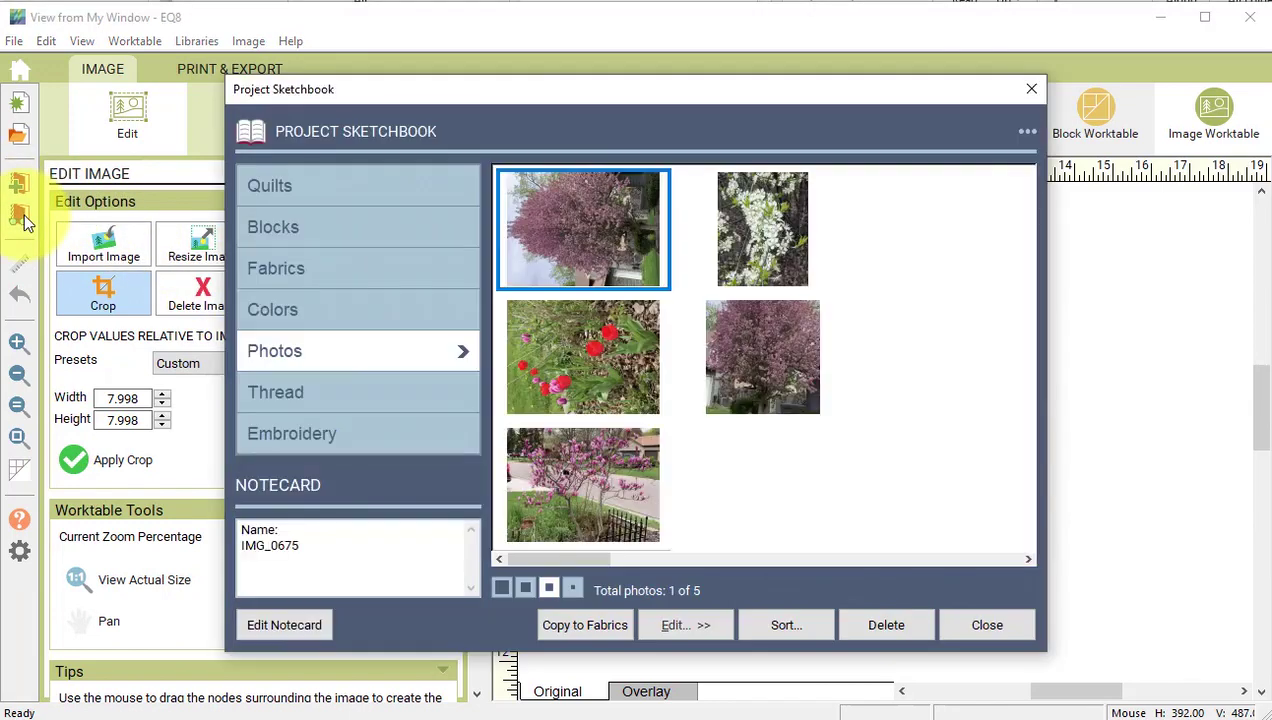
pyautogui.click(565, 378)
pyautogui.click(687, 624)
pyautogui.click(809, 617)
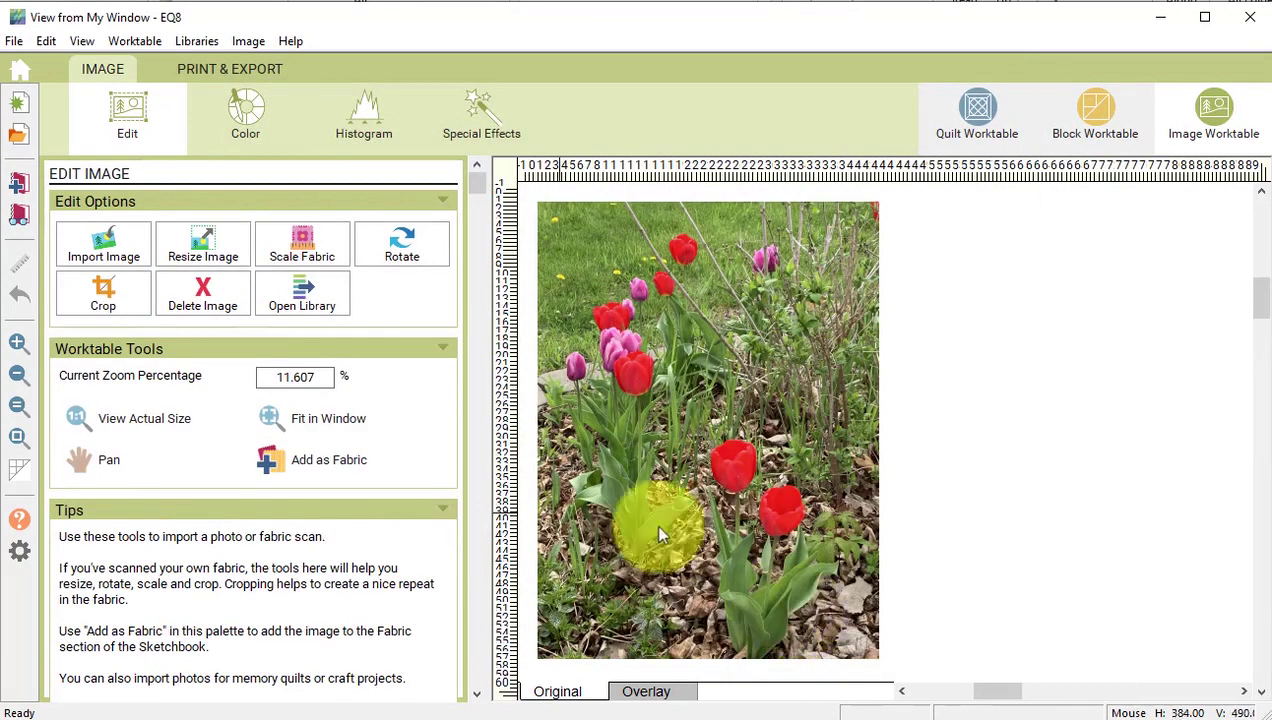
# Resize the tulip photo to 8 wide and crop it to an 8 × 8 inch square around the tulips
pyautogui.click(205, 248)
pyautogui.write('8')
pyautogui.click(543, 476)
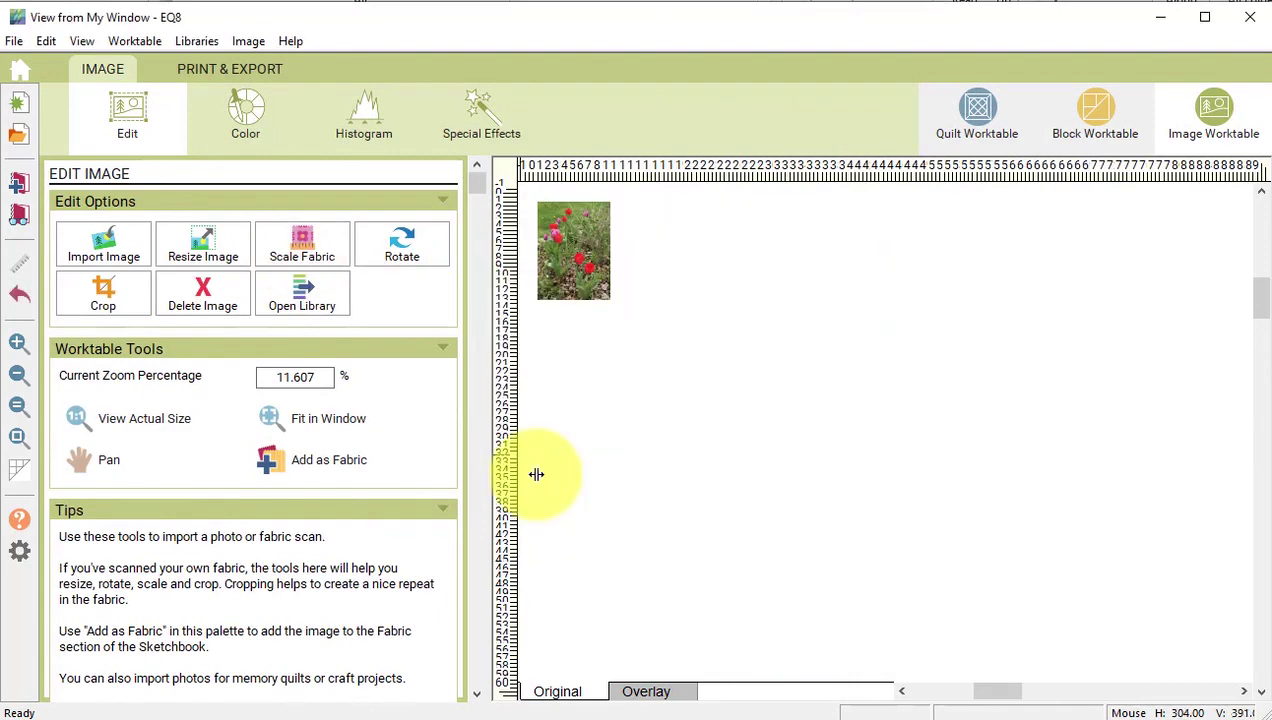
pyautogui.click(103, 295)
pyautogui.write('8')
pyautogui.press('Tab')
pyautogui.write('8')
pyautogui.press('Tab')
pyautogui.moveTo(630, 430); pyautogui.dragTo(650, 490)
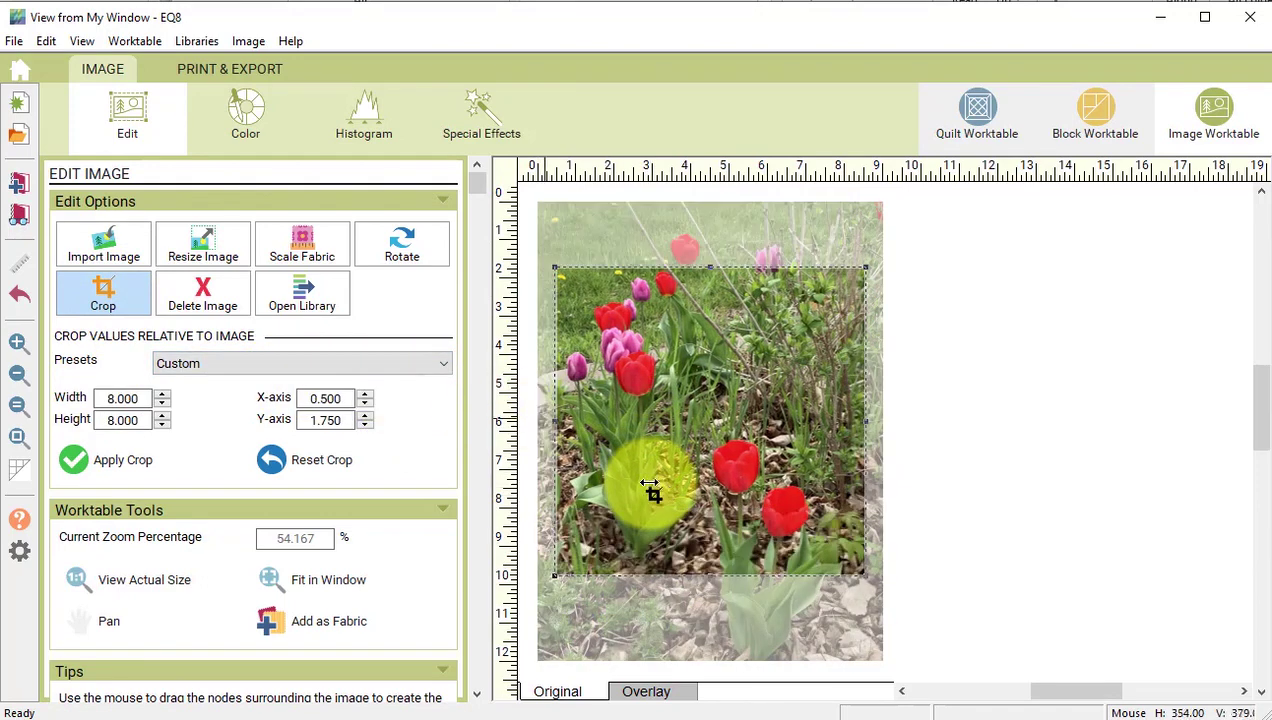
pyautogui.click(80, 459)
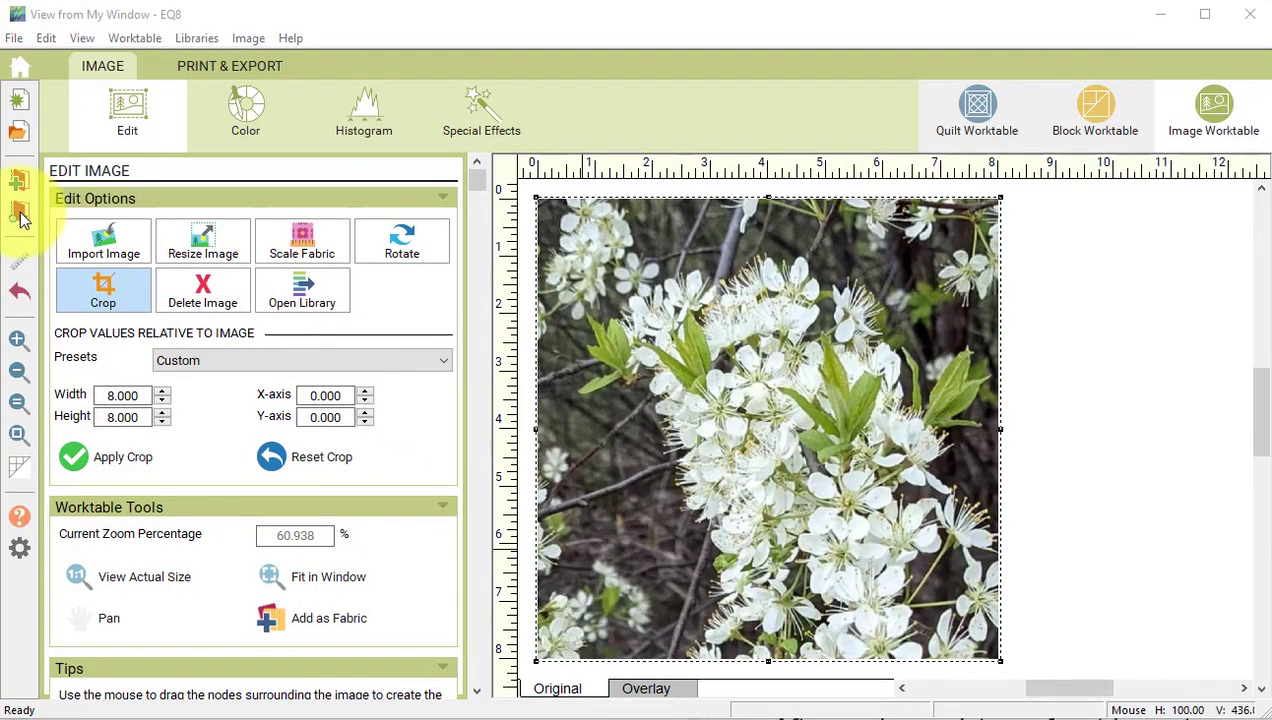
# Delete the original pink tree photo and the other uncropped photos from the sketchbook
pyautogui.click(20, 215)
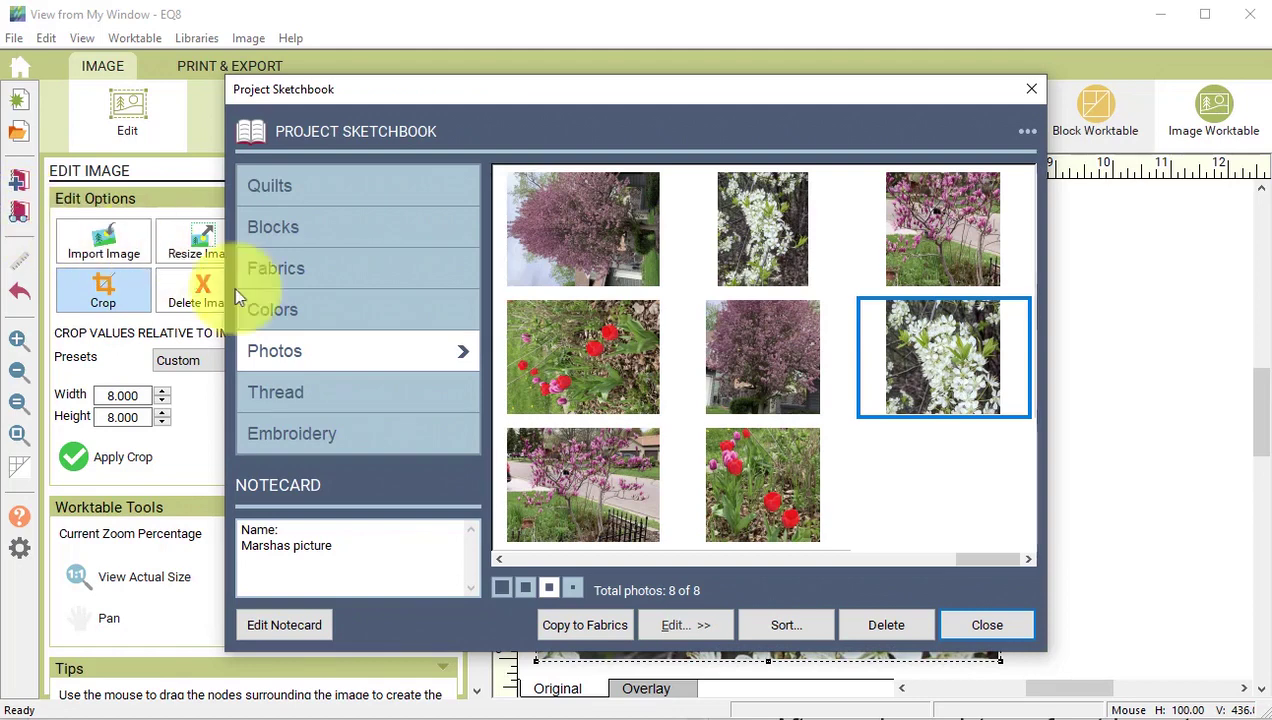
pyautogui.moveTo(984, 557); pyautogui.dragTo(575, 556)
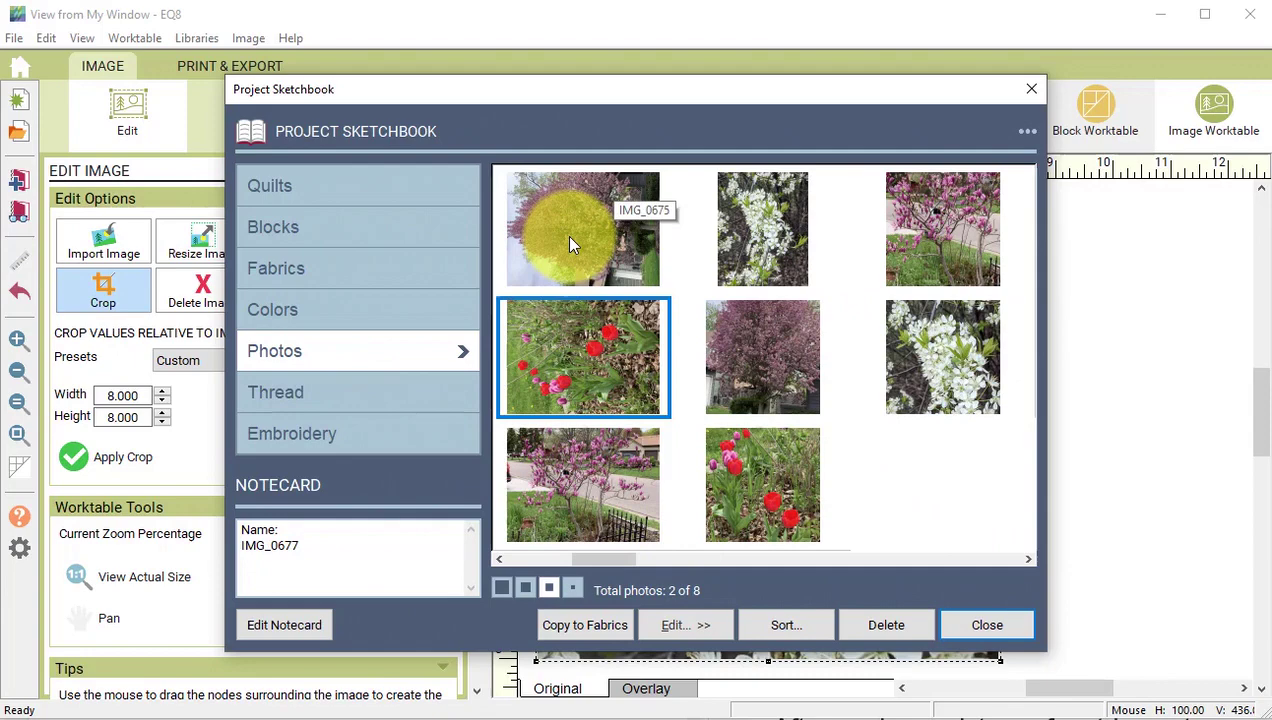
pyautogui.click(570, 245)
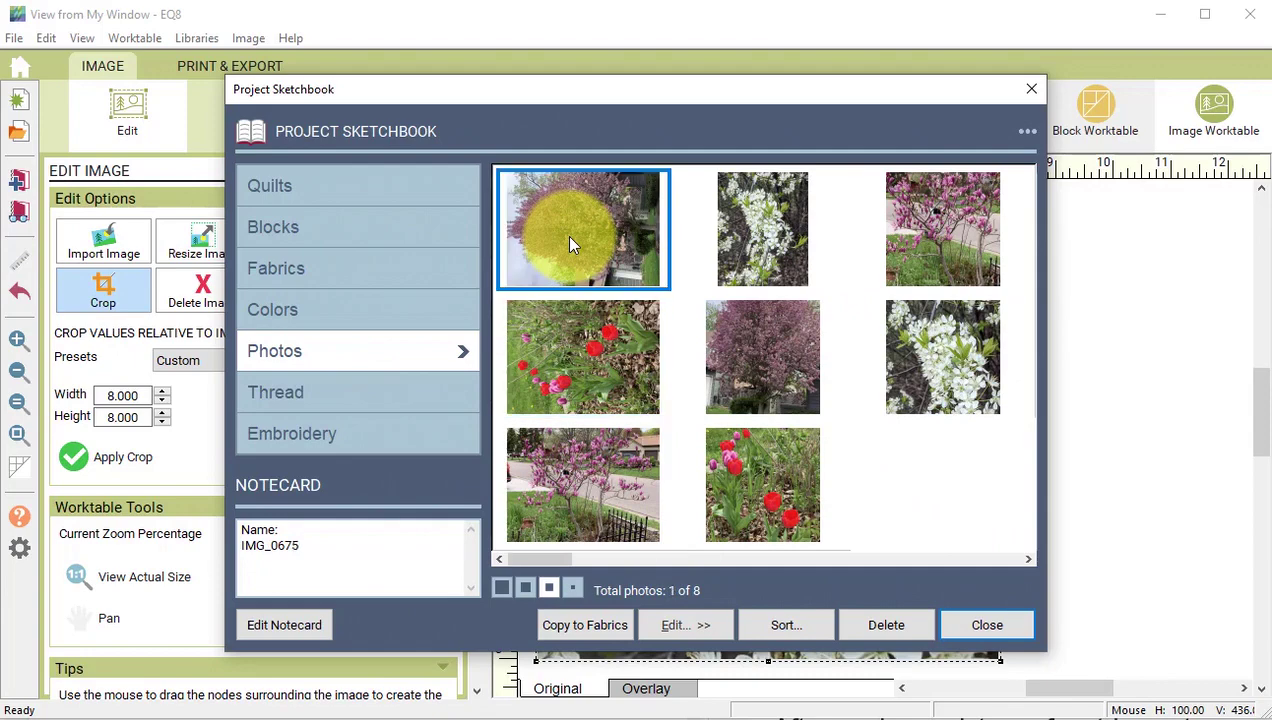
pyautogui.click(897, 624)
pyautogui.click(598, 418)
pyautogui.click(886, 624)
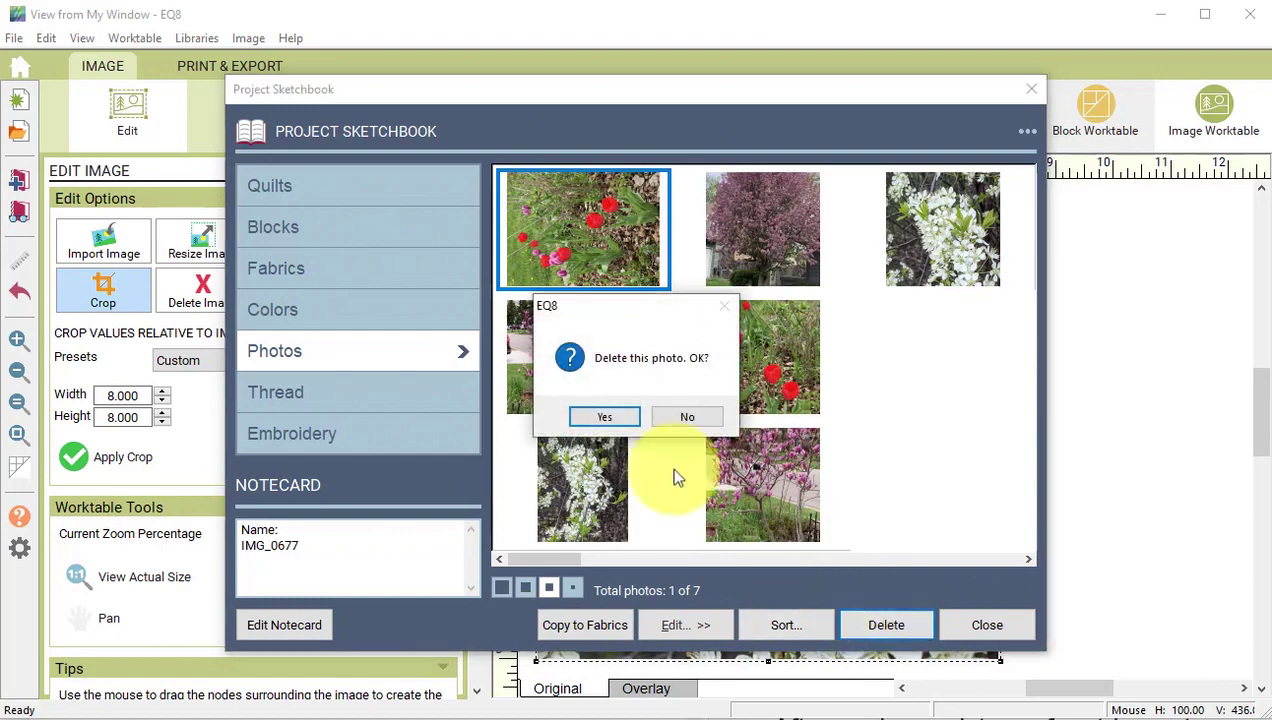
pyautogui.click(601, 417)
pyautogui.click(886, 624)
pyautogui.click(603, 416)
pyautogui.click(880, 624)
pyautogui.click(605, 416)
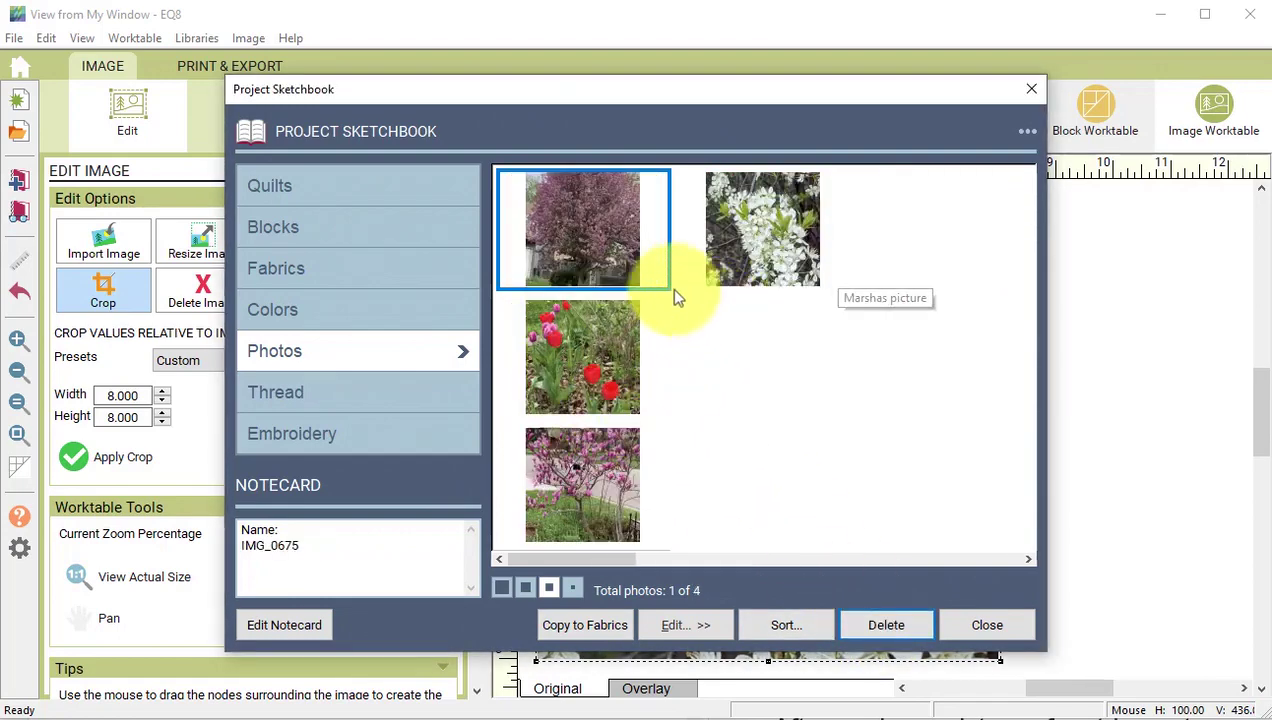
# Copy the cropped tulip photo into the fabrics and close the sketchbook
pyautogui.click(584, 362)
pyautogui.click(575, 589)
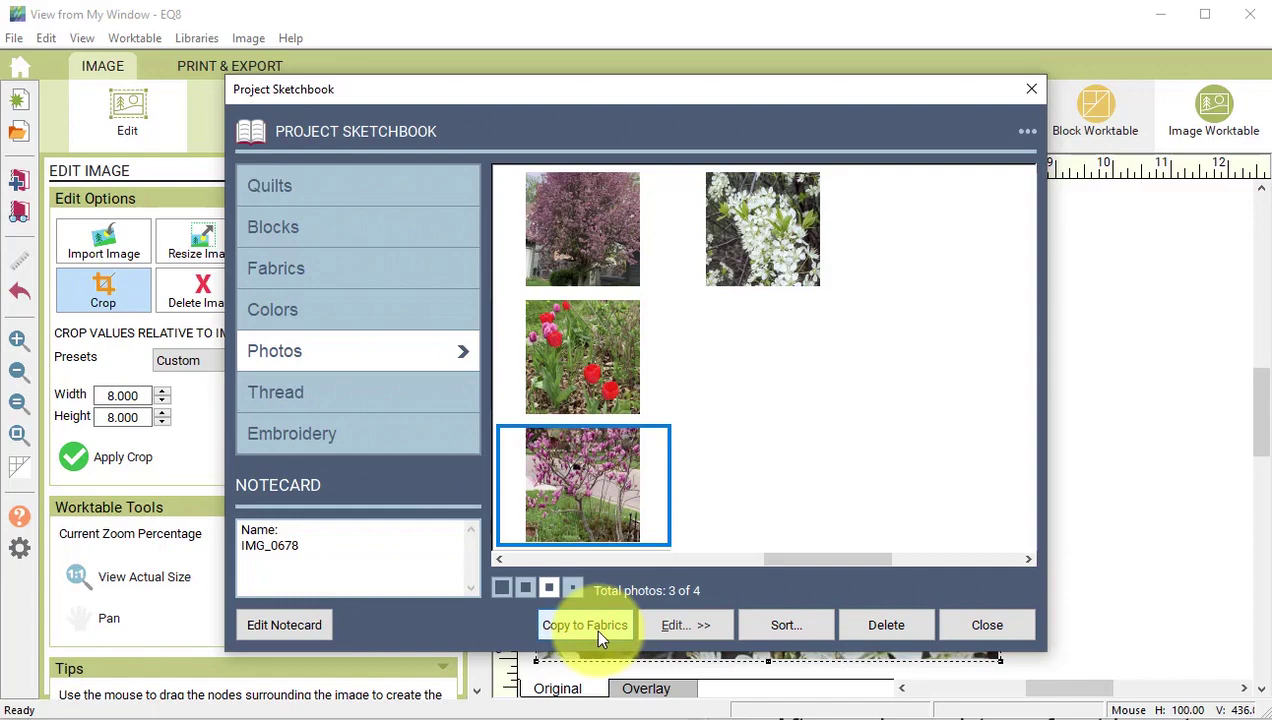
pyautogui.click(762, 229)
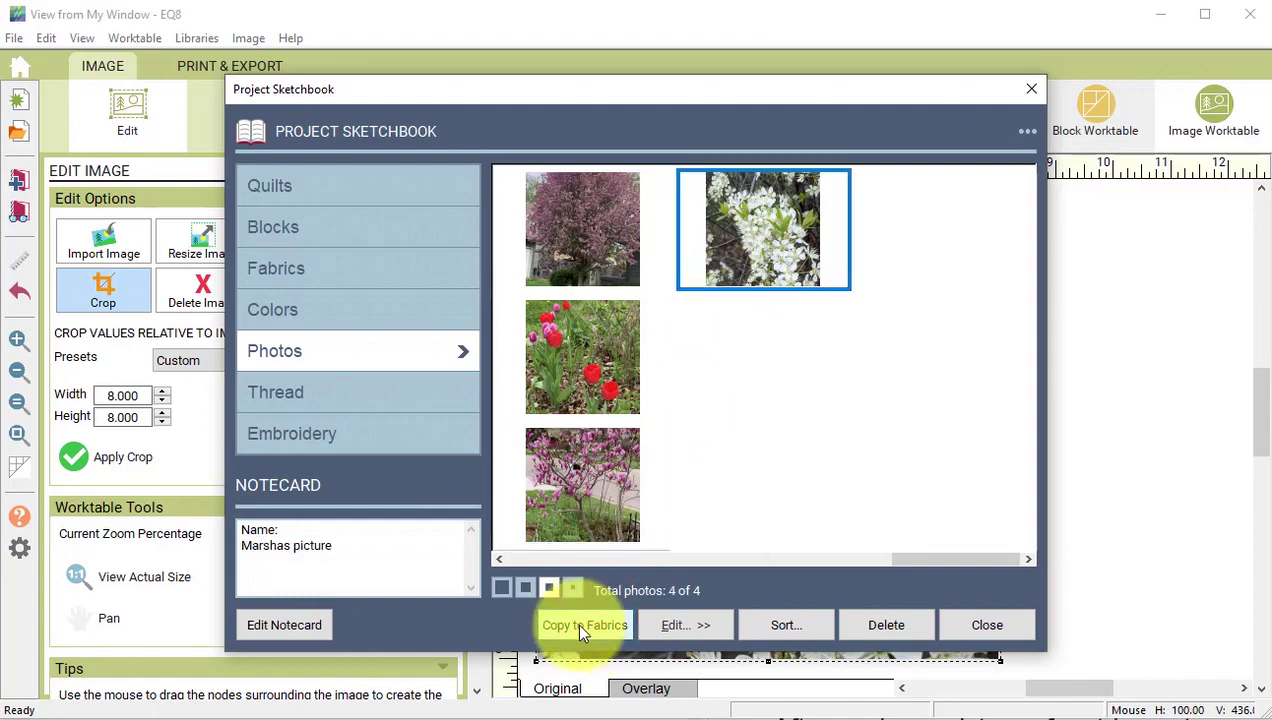
pyautogui.click(988, 624)
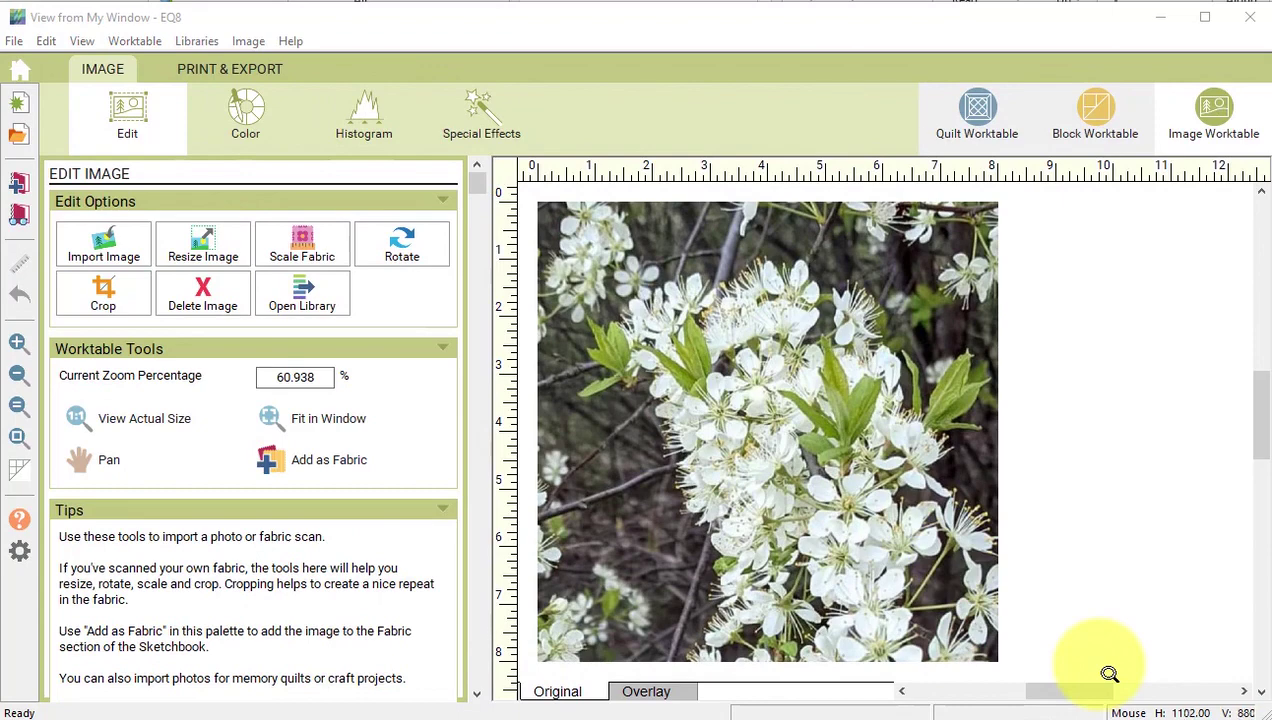
# Create a new EasyDraw pieced block on the Block Worktable with 7.5-inch width and height
pyautogui.click(1094, 113)
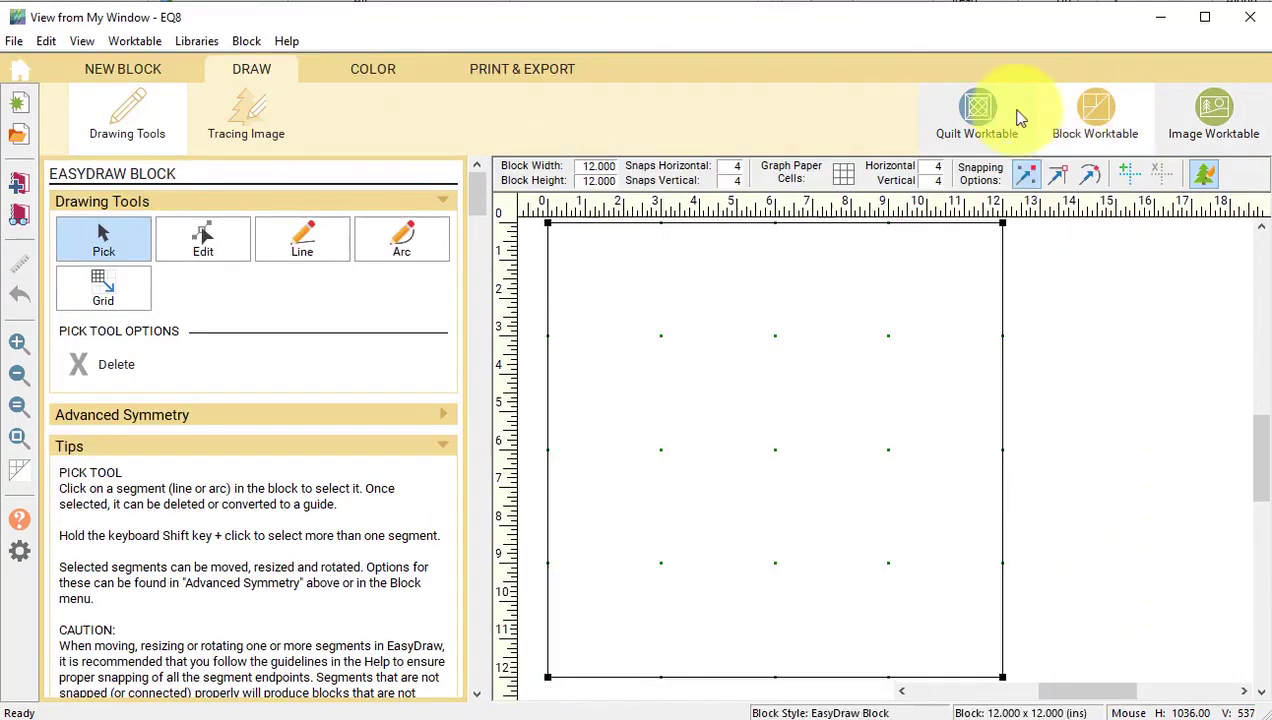
pyautogui.click(135, 67)
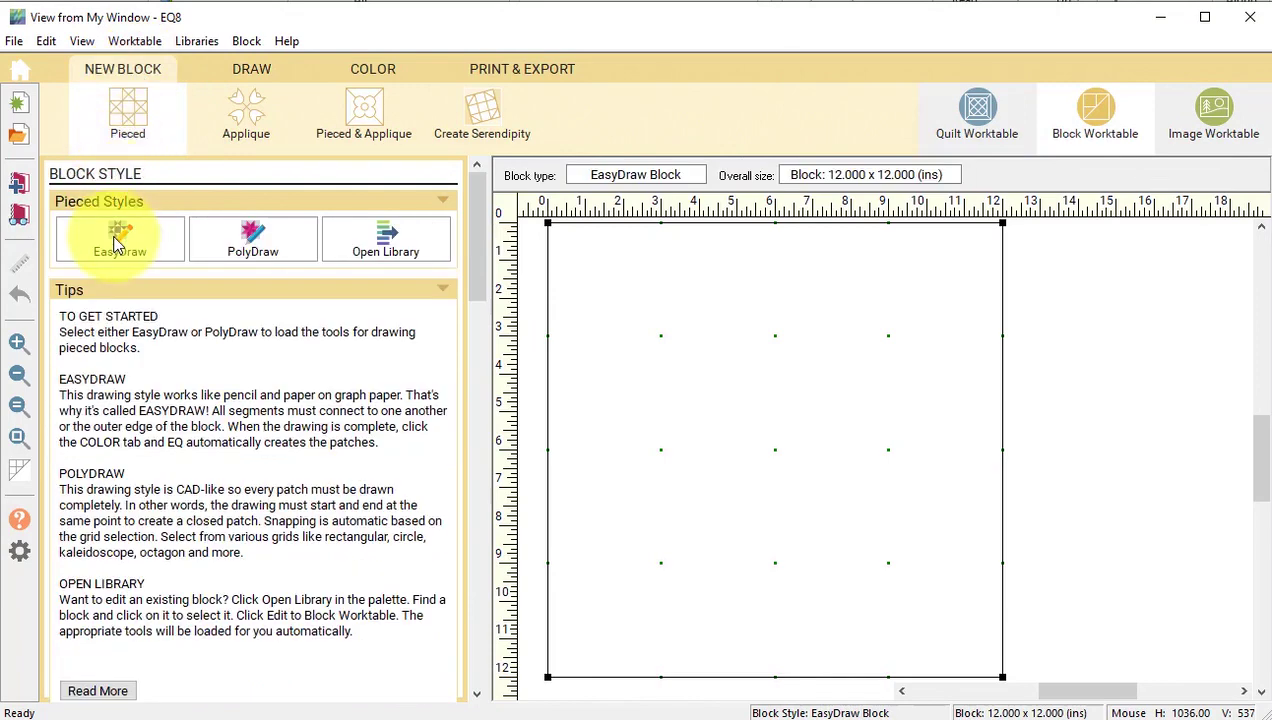
pyautogui.click(117, 243)
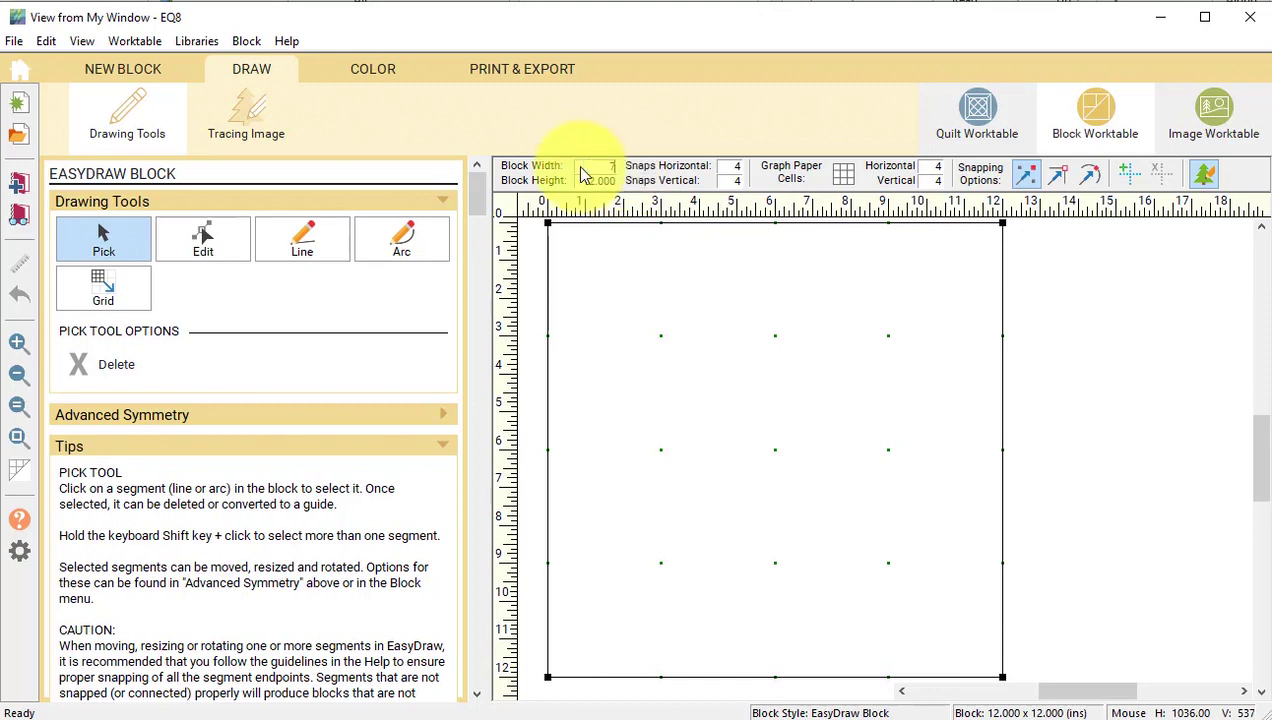
pyautogui.press('Tab')
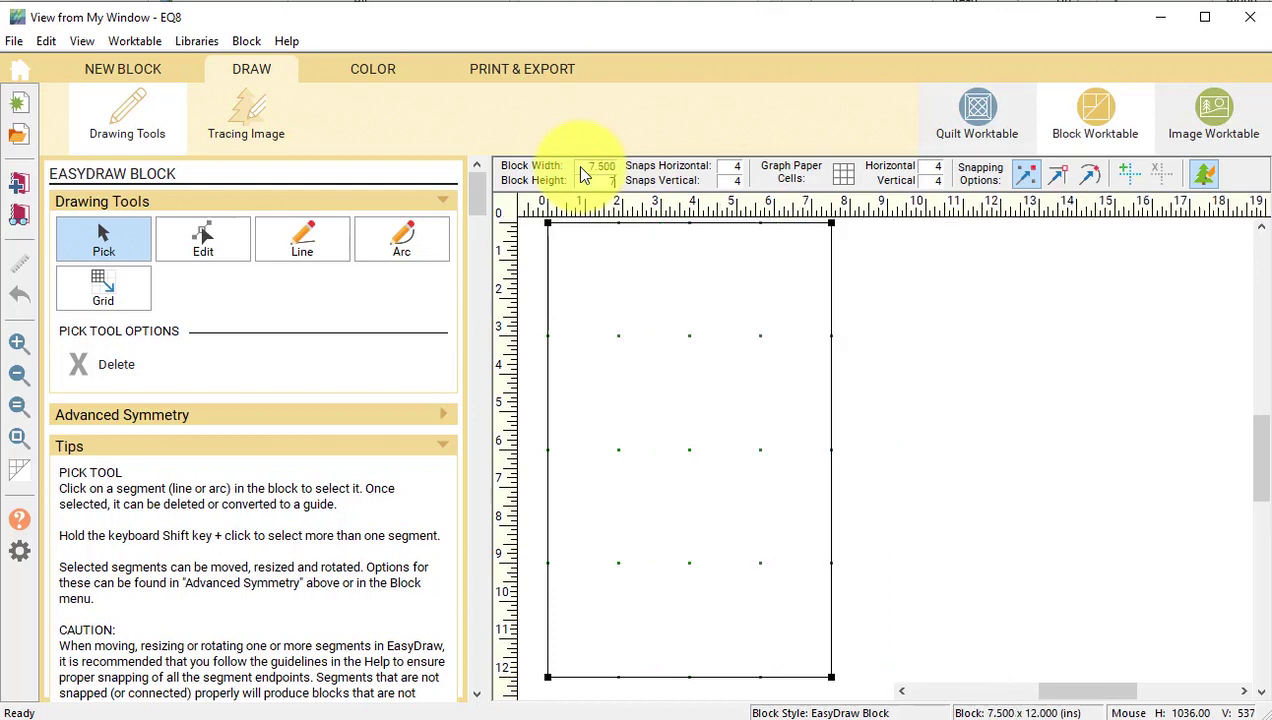
pyautogui.write('7.5')
pyautogui.press('Tab')
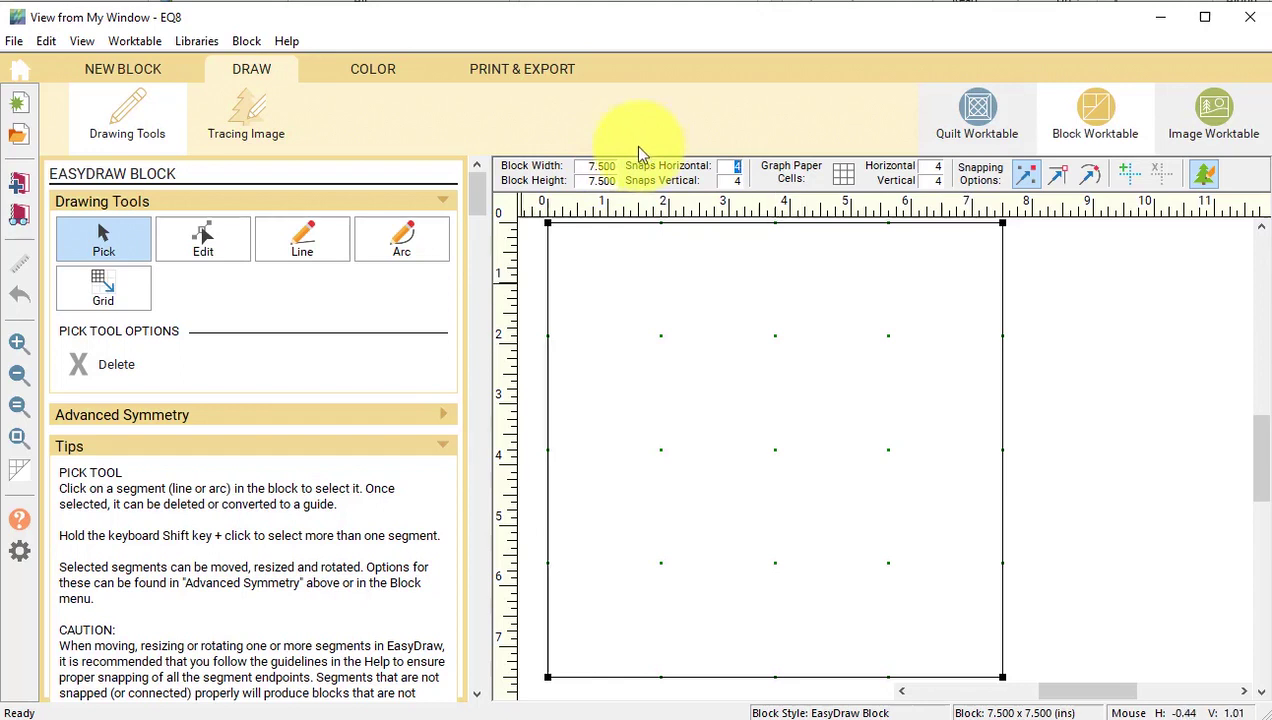
pyautogui.click(93, 289)
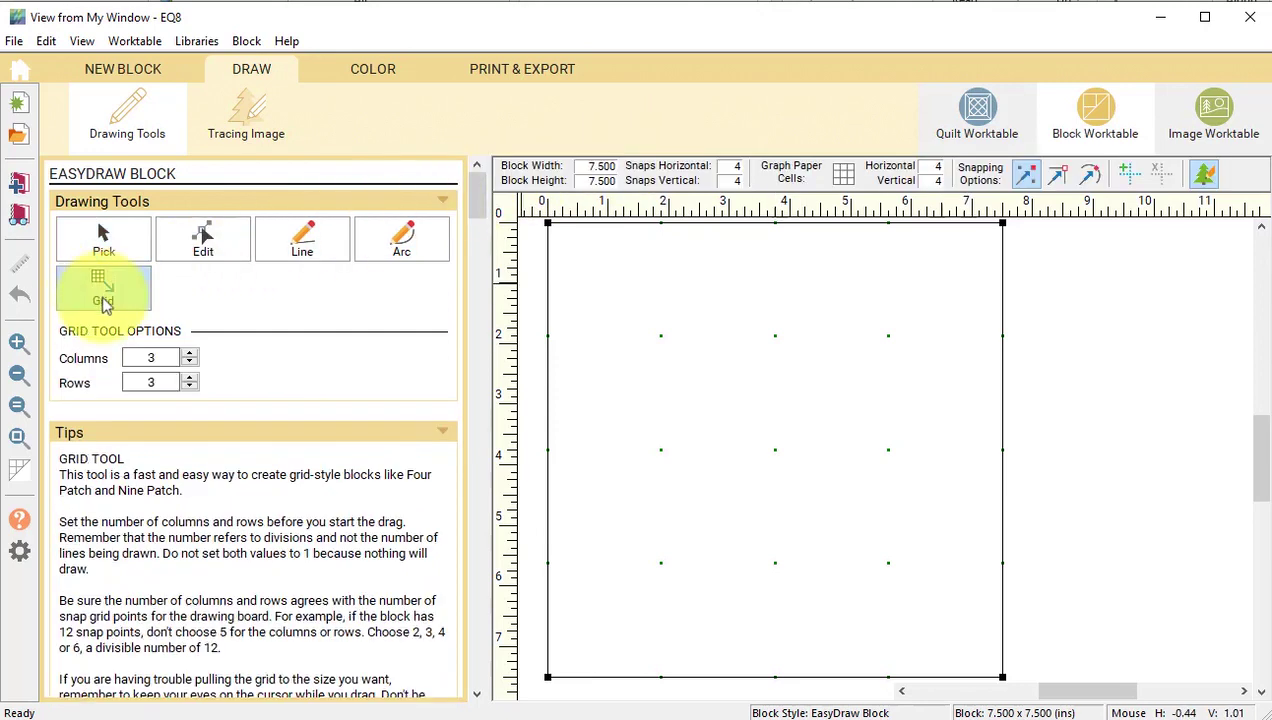
# Set grid columns to 2 and drag a 2 × 2 grid across the whole 7.5-inch block
pyautogui.click(189, 364)
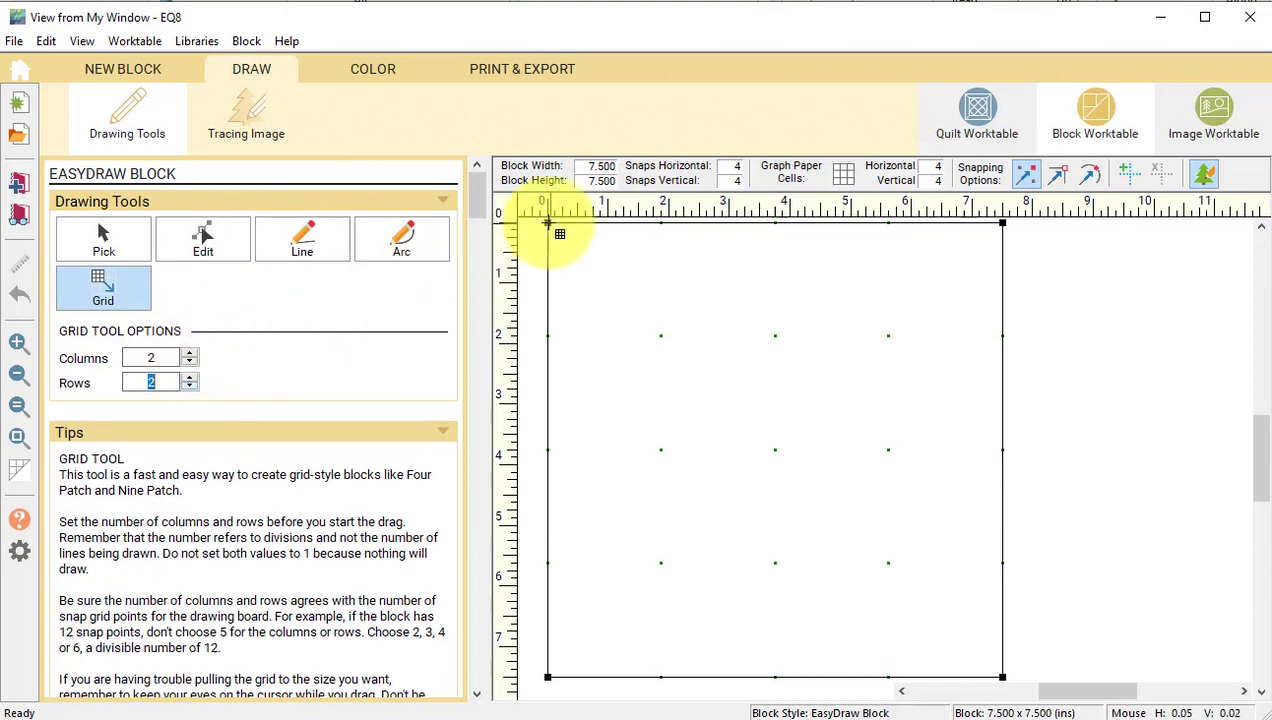
pyautogui.moveTo(548, 222); pyautogui.dragTo(1003, 677)
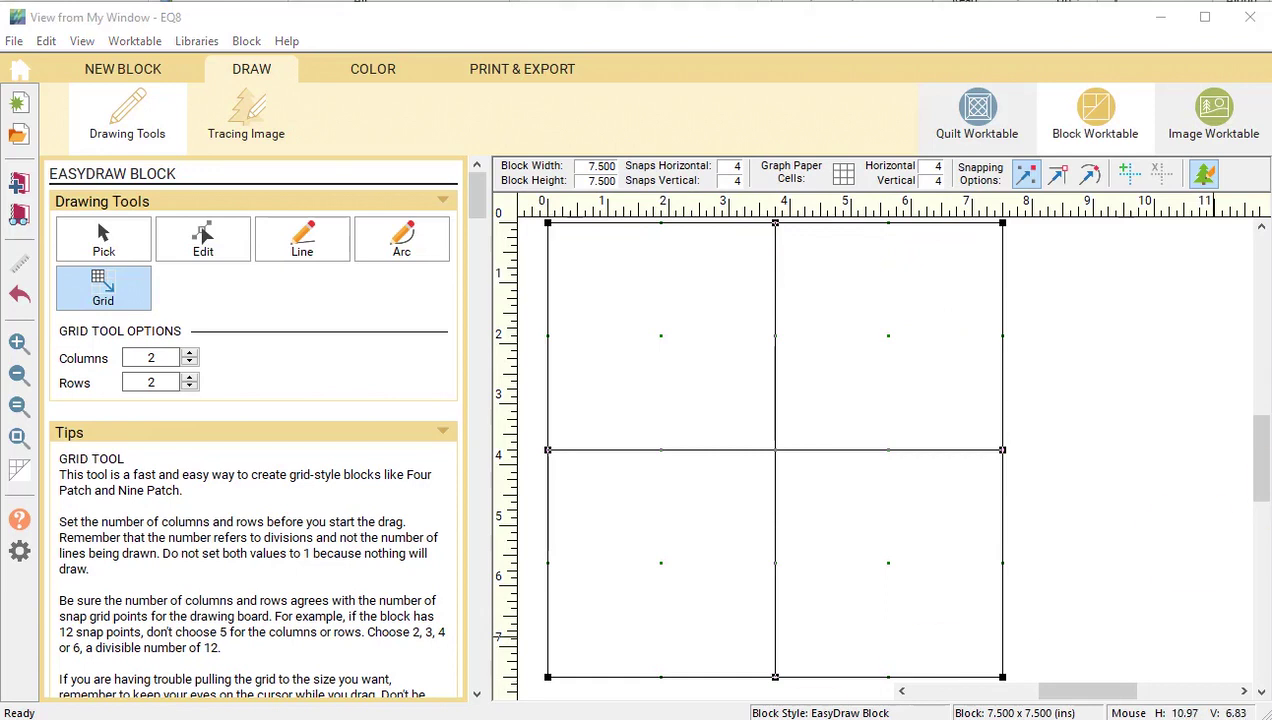
# Compute 7.5 × 2 in the calculator and set horizontal and vertical snap points to 15
pyautogui.click(810, 432)
pyautogui.click(964, 591)
pyautogui.click(1045, 437)
pyautogui.click(880, 535)
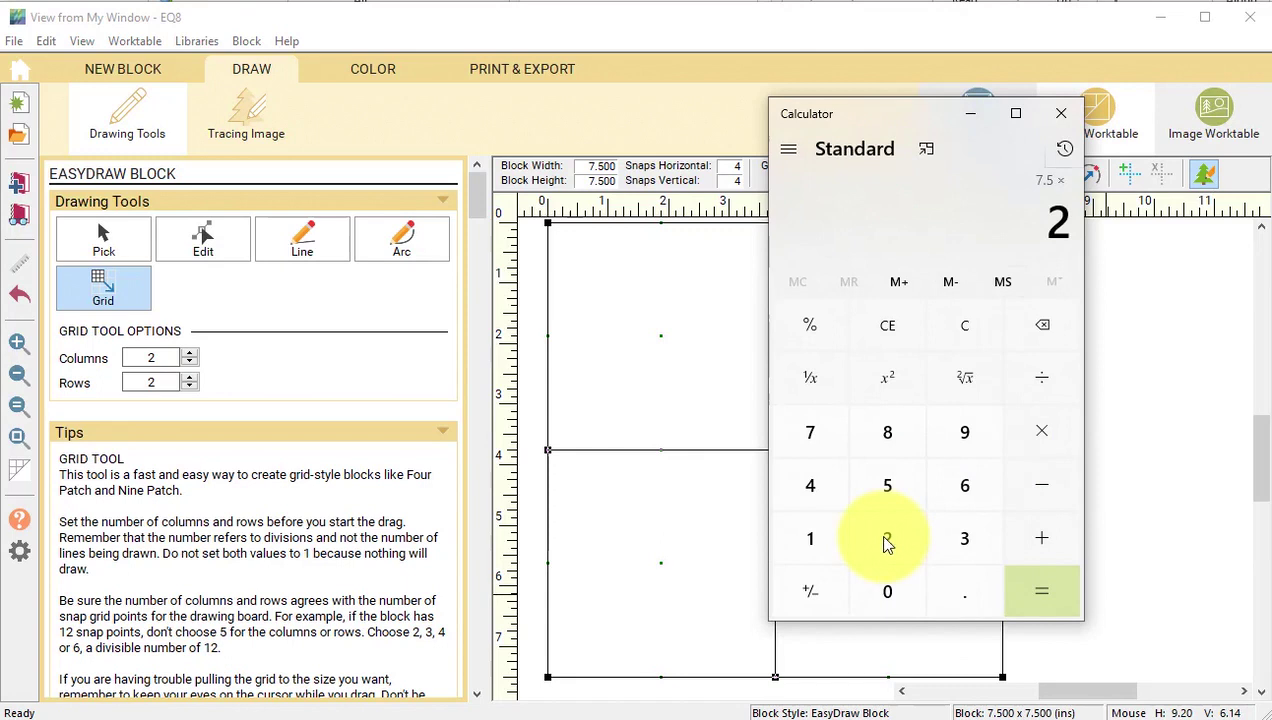
pyautogui.click(1040, 598)
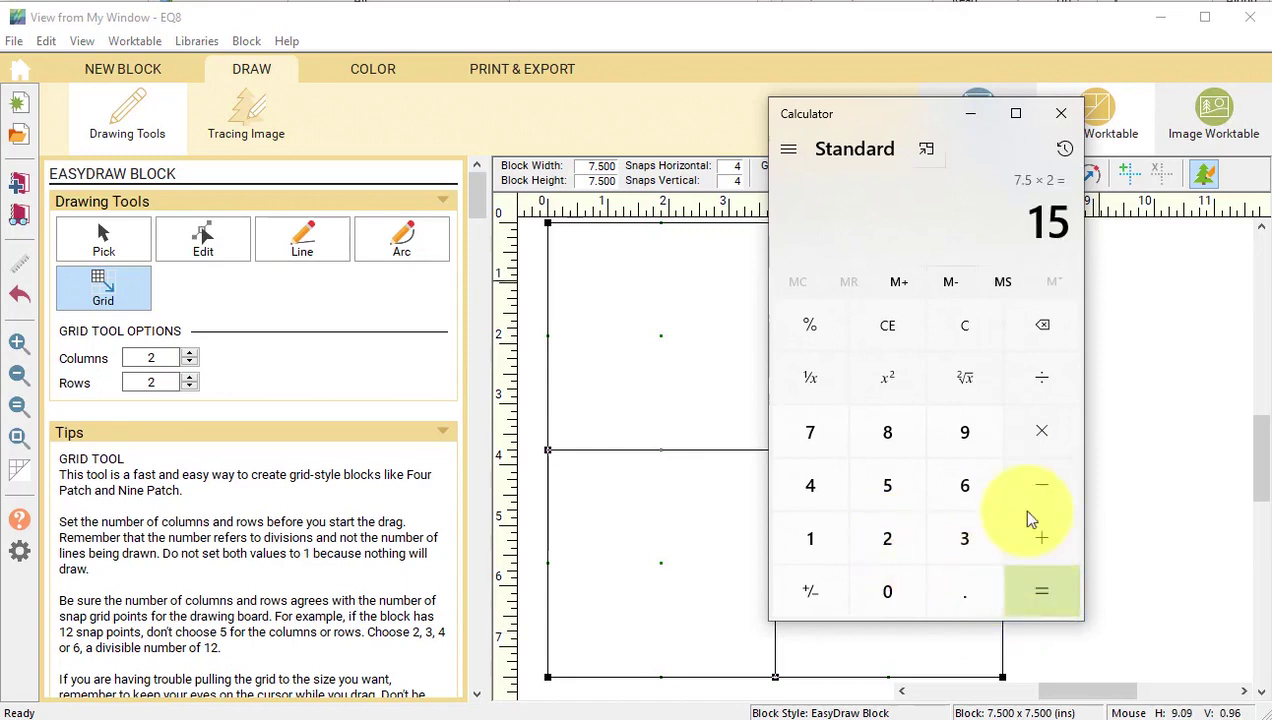
pyautogui.click(974, 115)
pyautogui.write('15')
pyautogui.press('Tab')
pyautogui.write('15')
pyautogui.press('Return')
# Draw a vertical line beside the centre line and horizontal lines just above and below it
pyautogui.click(303, 241)
pyautogui.moveTo(760, 222)
pyautogui.mouseDown()
pyautogui.moveTo(760, 677)
pyautogui.moveTo(820, 688)
pyautogui.moveTo(790, 677)
pyautogui.mouseUp()
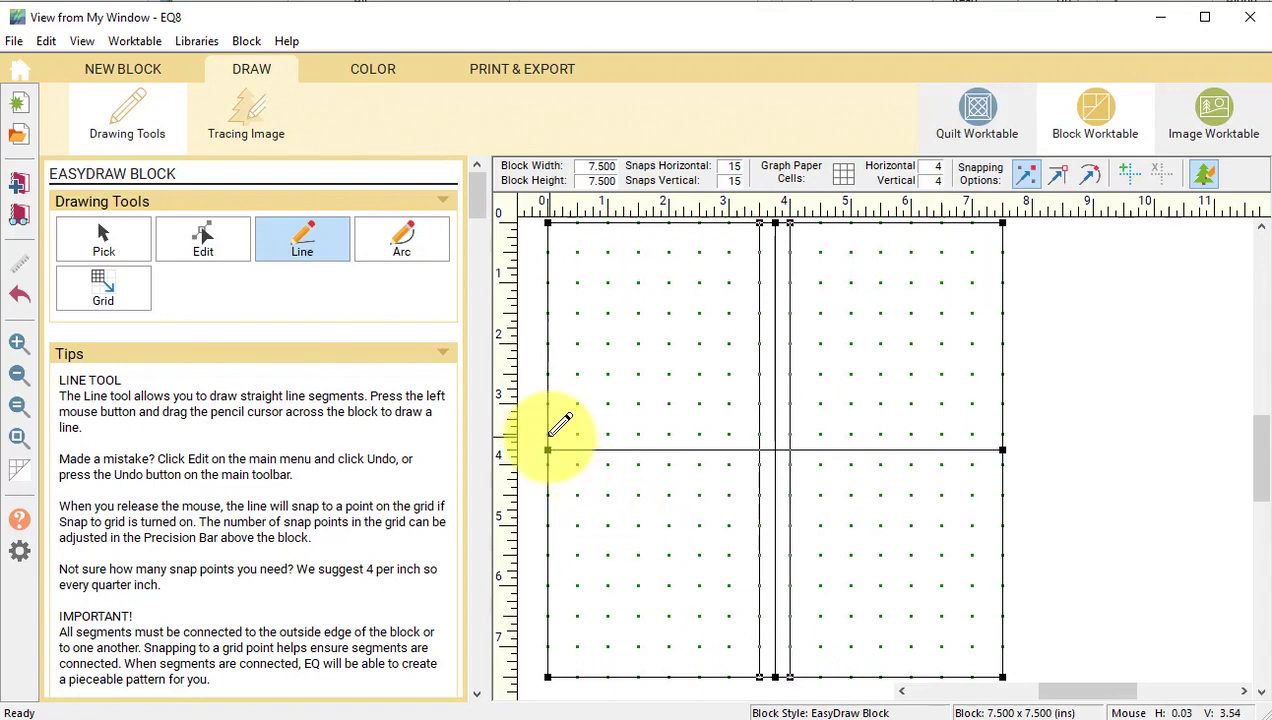
pyautogui.moveTo(549, 435); pyautogui.dragTo(1002, 435)
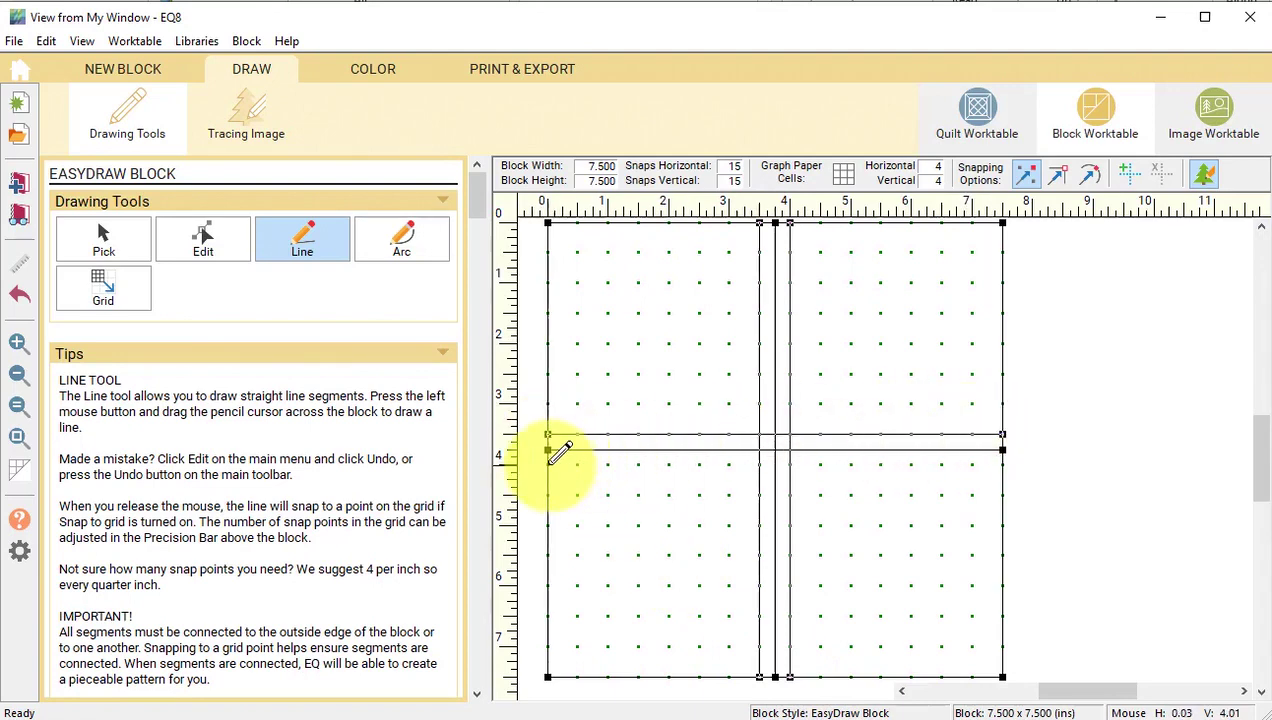
pyautogui.moveTo(549, 464); pyautogui.dragTo(1002, 464)
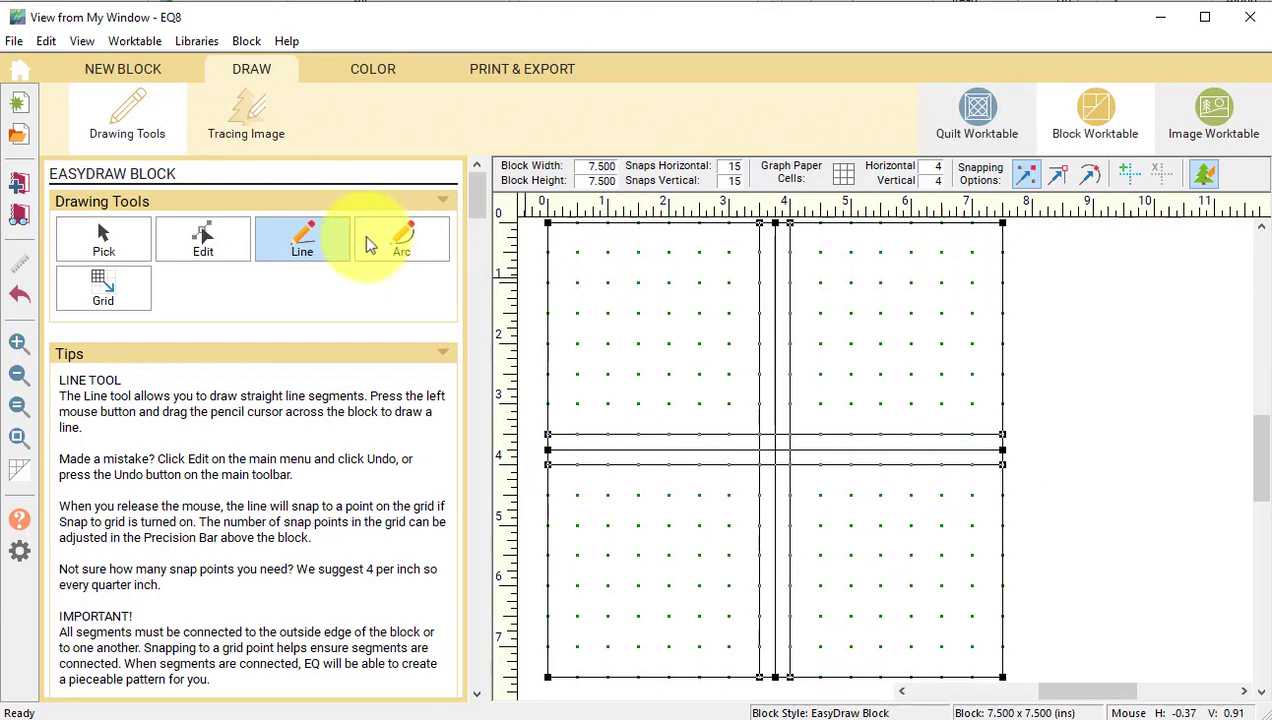
# Delete the middle vertical and horizontal lines and move the leftover segment onto the sashing line
pyautogui.click(101, 238)
pyautogui.click(779, 346)
pyautogui.press('Delete')
pyautogui.click(841, 450)
pyautogui.press('Delete')
pyautogui.click(354, 72)
pyautogui.click(251, 69)
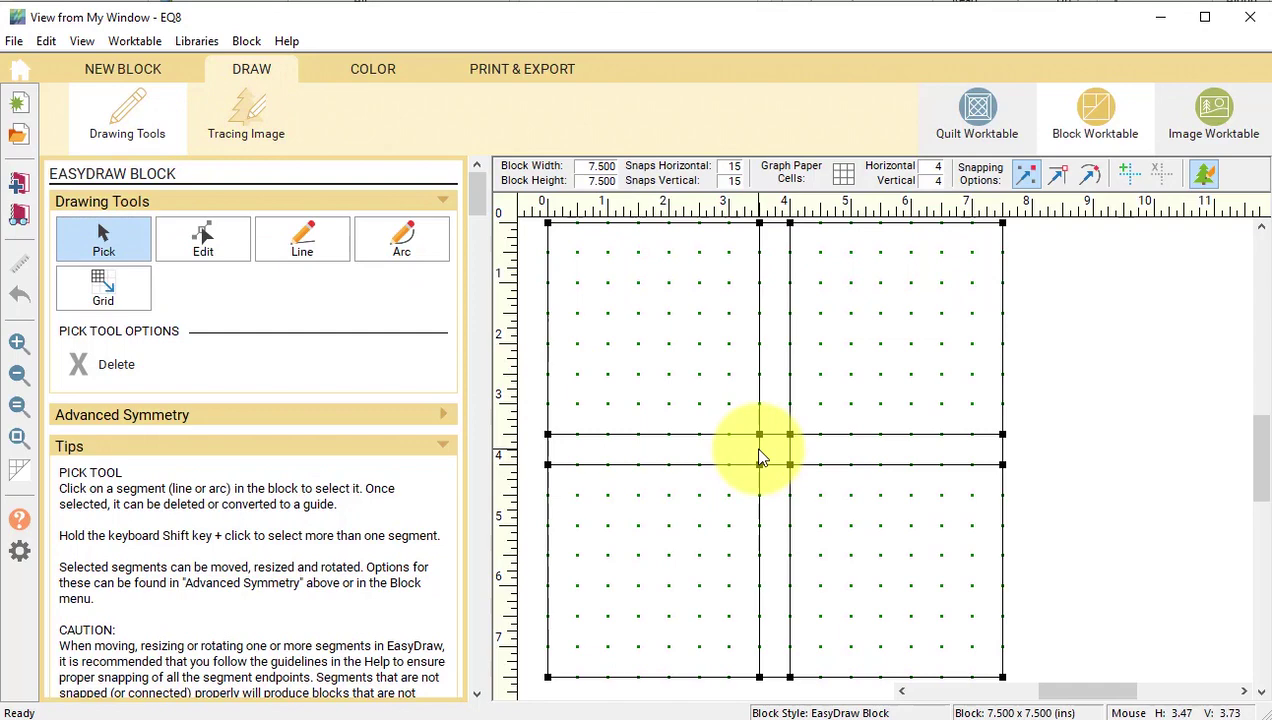
pyautogui.moveTo(758, 450); pyautogui.dragTo(967, 446)
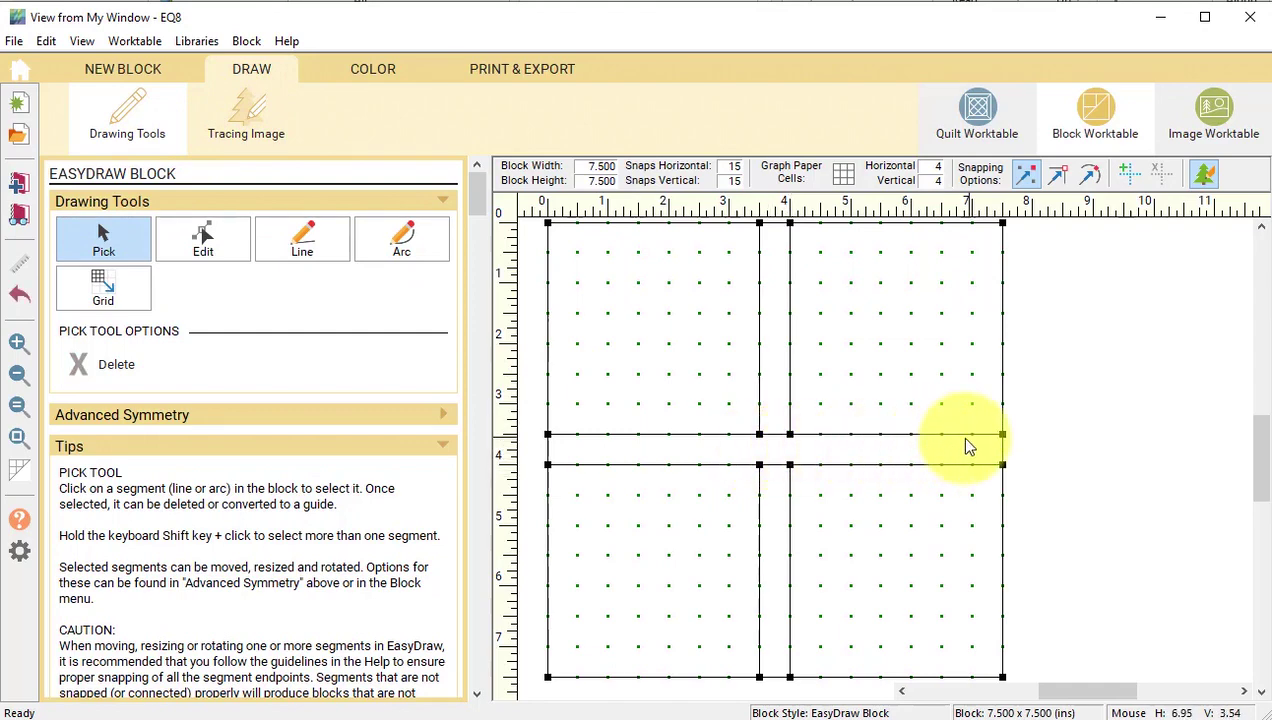
# Fill all four windows with the pink tree photo fabric
pyautogui.click(378, 74)
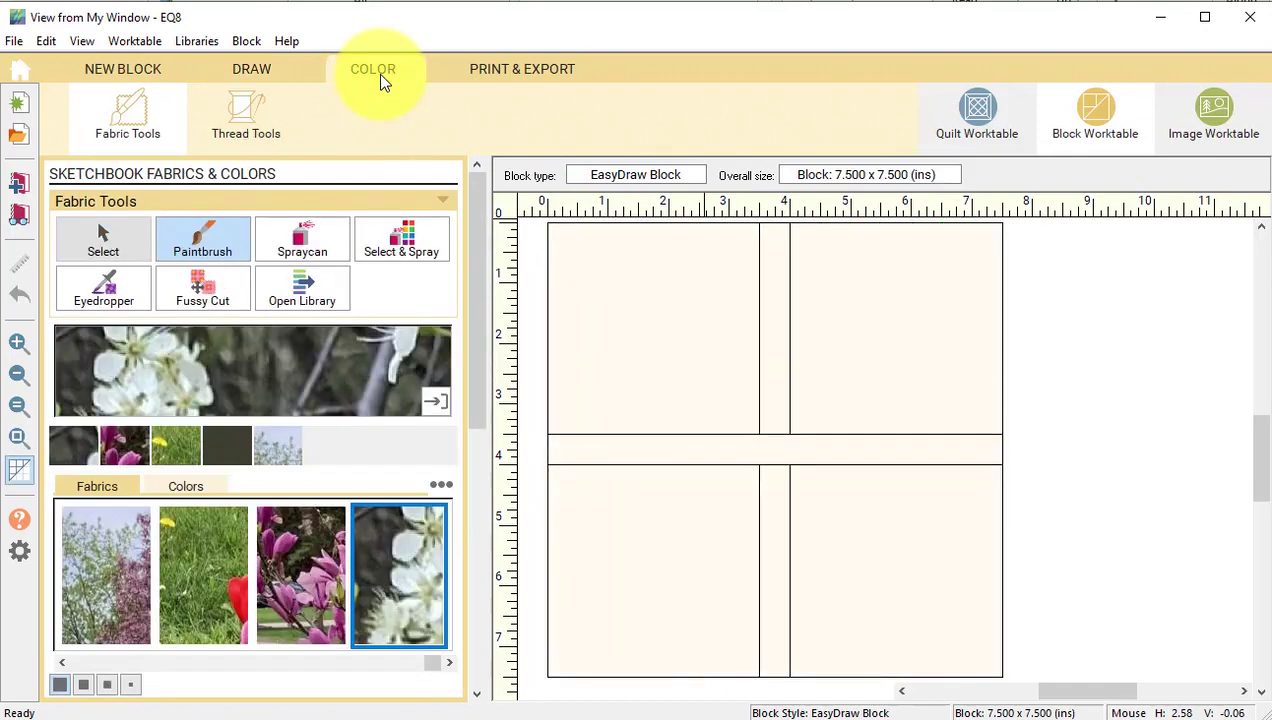
pyautogui.click(113, 600)
pyautogui.click(690, 270)
pyautogui.click(845, 283)
pyautogui.click(685, 498)
pyautogui.click(900, 543)
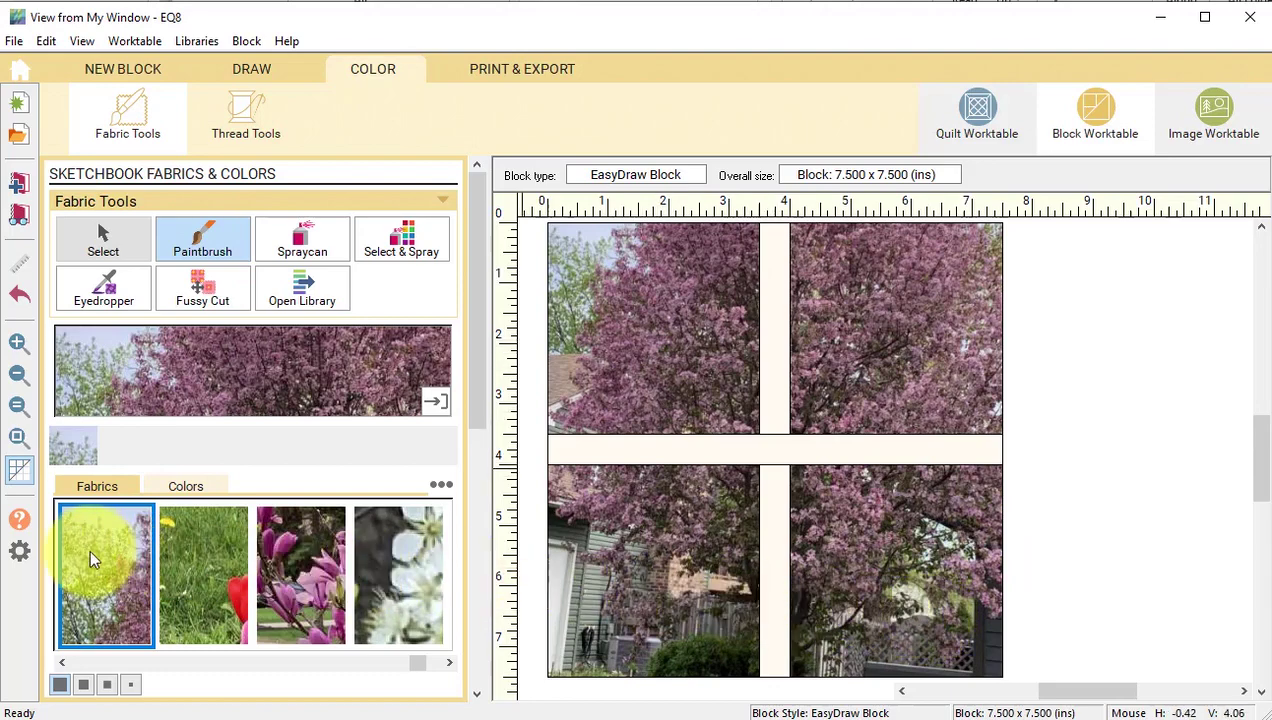
# Paint the vertical and horizontal sashing strips dark olive
pyautogui.click(184, 483)
pyautogui.moveTo(405, 662)
pyautogui.mouseDown()
pyautogui.moveTo(432, 663)
pyautogui.moveTo(396, 662)
pyautogui.mouseUp()
pyautogui.click(766, 348)
pyautogui.click(770, 450)
pyautogui.click(778, 485)
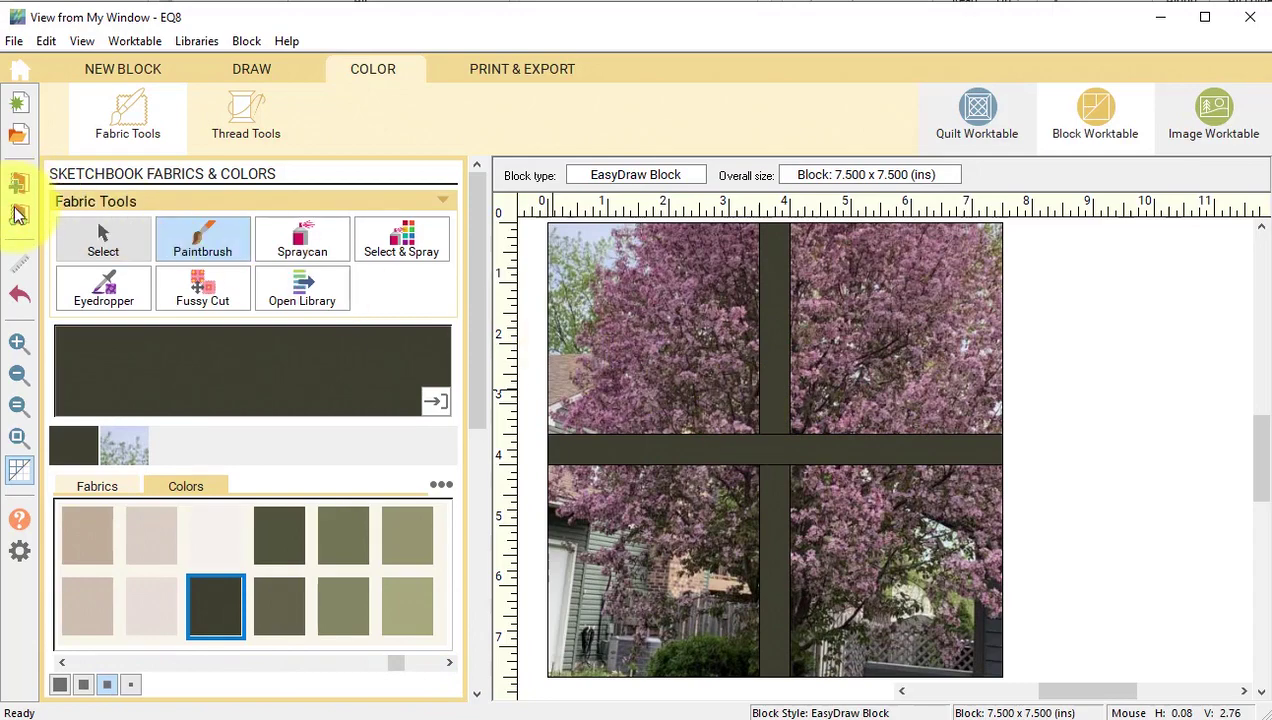
# Refill all four windows with the tulip photo fabric
pyautogui.click(97, 486)
pyautogui.click(203, 575)
pyautogui.click(650, 330)
pyautogui.click(880, 511)
pyautogui.click(895, 330)
pyautogui.click(655, 525)
# Try the magnolia photo in the windows, then fill all four with the white blossom photo
pyautogui.click(304, 575)
pyautogui.click(650, 330)
pyautogui.click(895, 330)
pyautogui.click(872, 520)
pyautogui.click(158, 335)
pyautogui.click(398, 575)
pyautogui.click(655, 560)
pyautogui.click(650, 330)
pyautogui.click(895, 330)
pyautogui.click(843, 525)
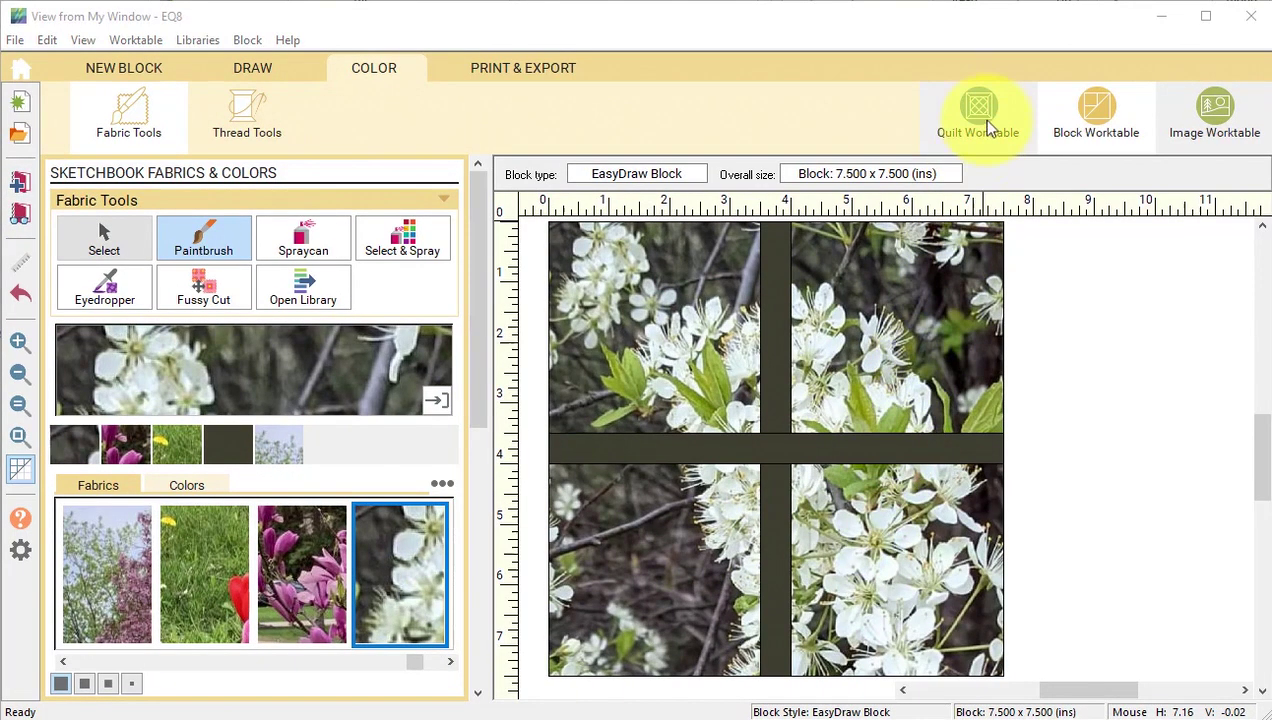
# Start a horizontal quilt layout with 2 blocks across and 2 blocks down
pyautogui.click(982, 116)
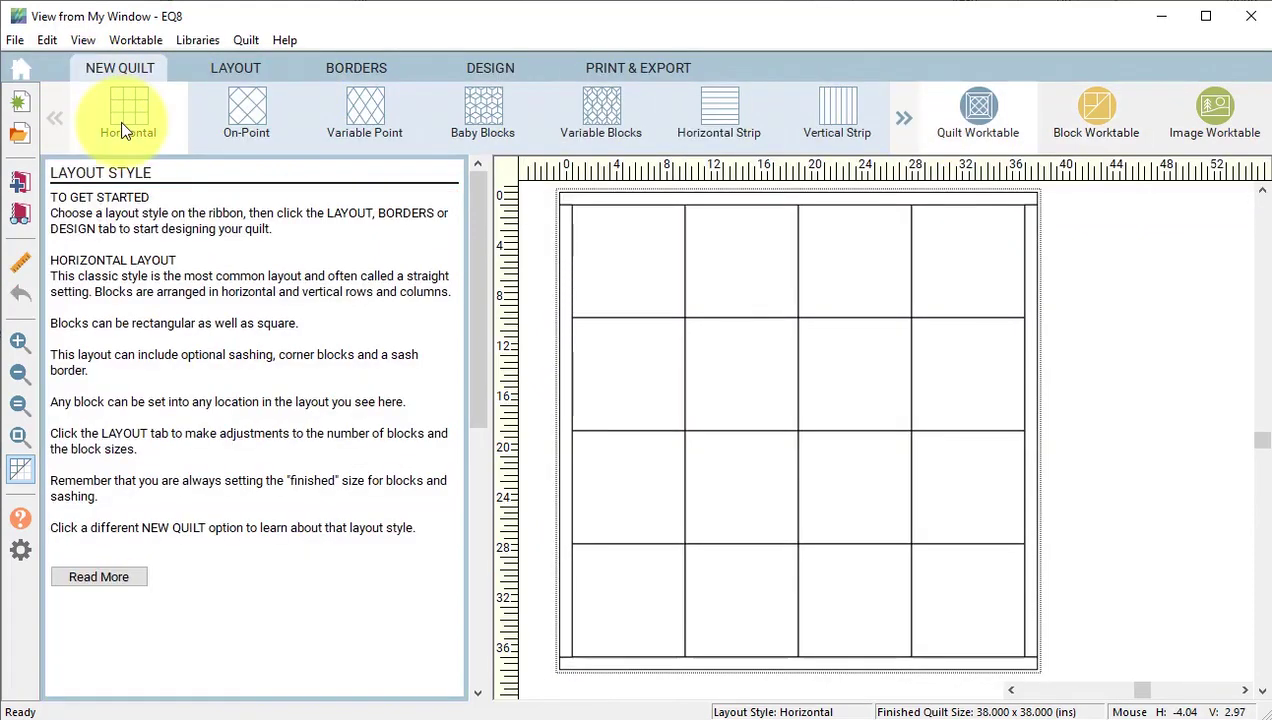
pyautogui.click(238, 66)
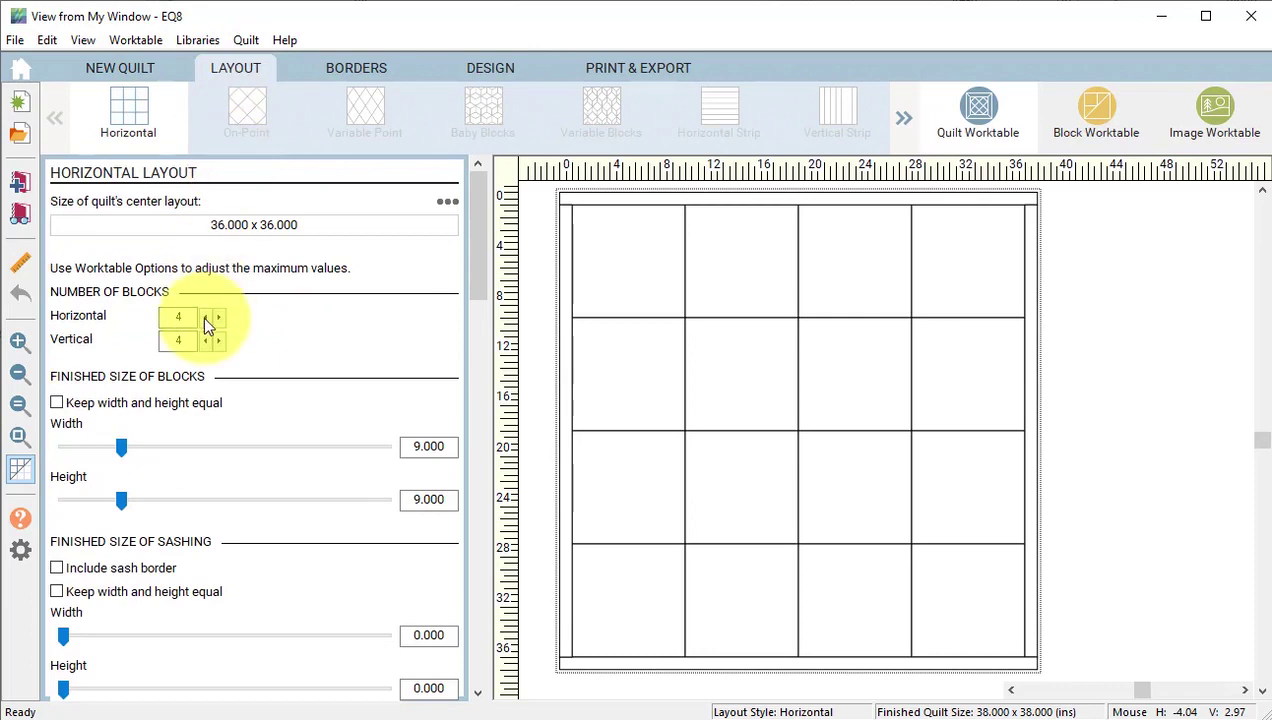
pyautogui.click(204, 316)
pyautogui.click(204, 316)
pyautogui.click(204, 316)
pyautogui.click(220, 317)
pyautogui.click(205, 340)
pyautogui.click(205, 340)
# Set the block width and height to 7.5 inches
pyautogui.click(408, 446)
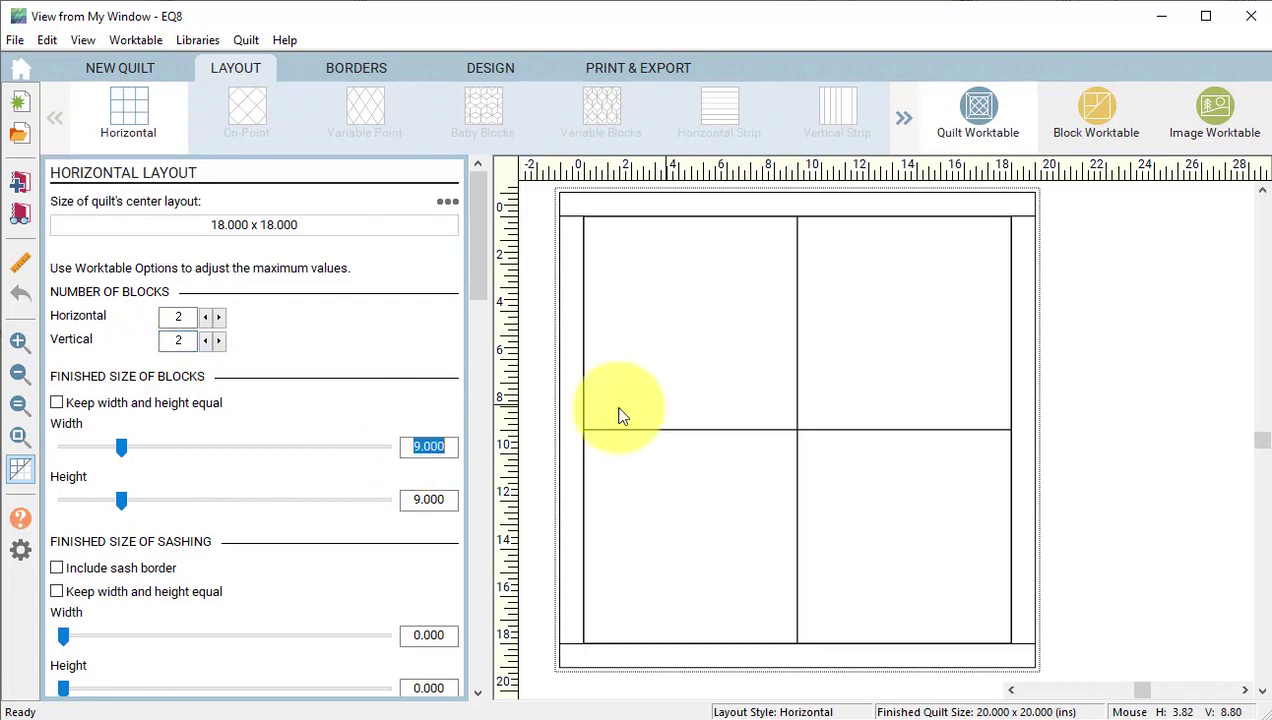
pyautogui.write('87.5')
pyautogui.press('Tab')
pyautogui.write('7.5')
pyautogui.press('Tab')
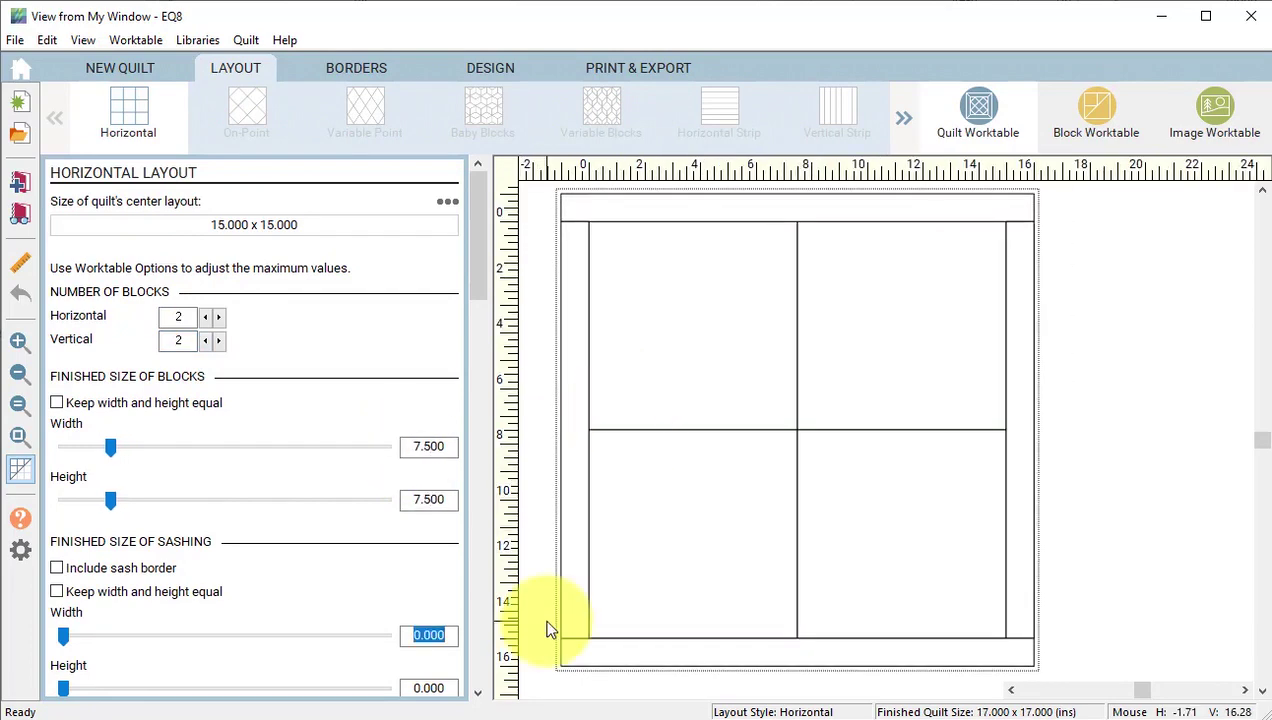
# Add 1-inch sashing width and height with a sash border, then go to the Borders settings
pyautogui.write('1')
pyautogui.press('Tab')
pyautogui.write('1')
pyautogui.press('Tab')
pyautogui.click(58, 568)
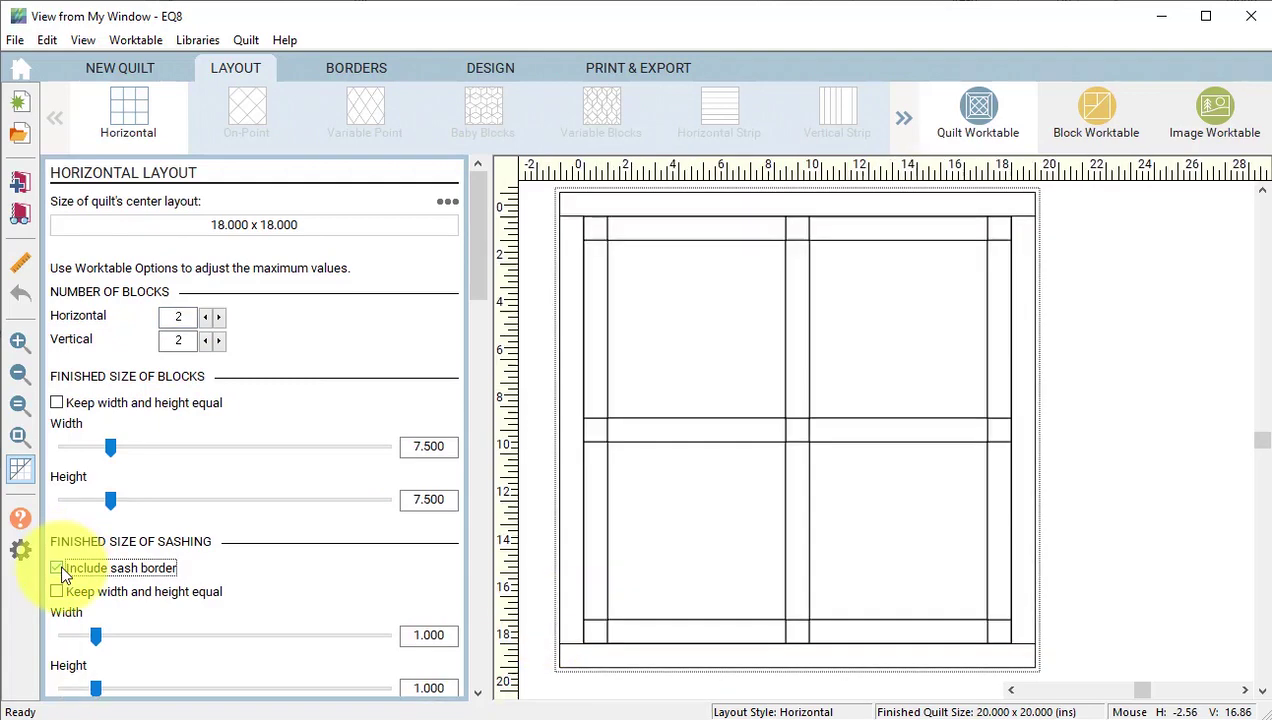
pyautogui.click(358, 69)
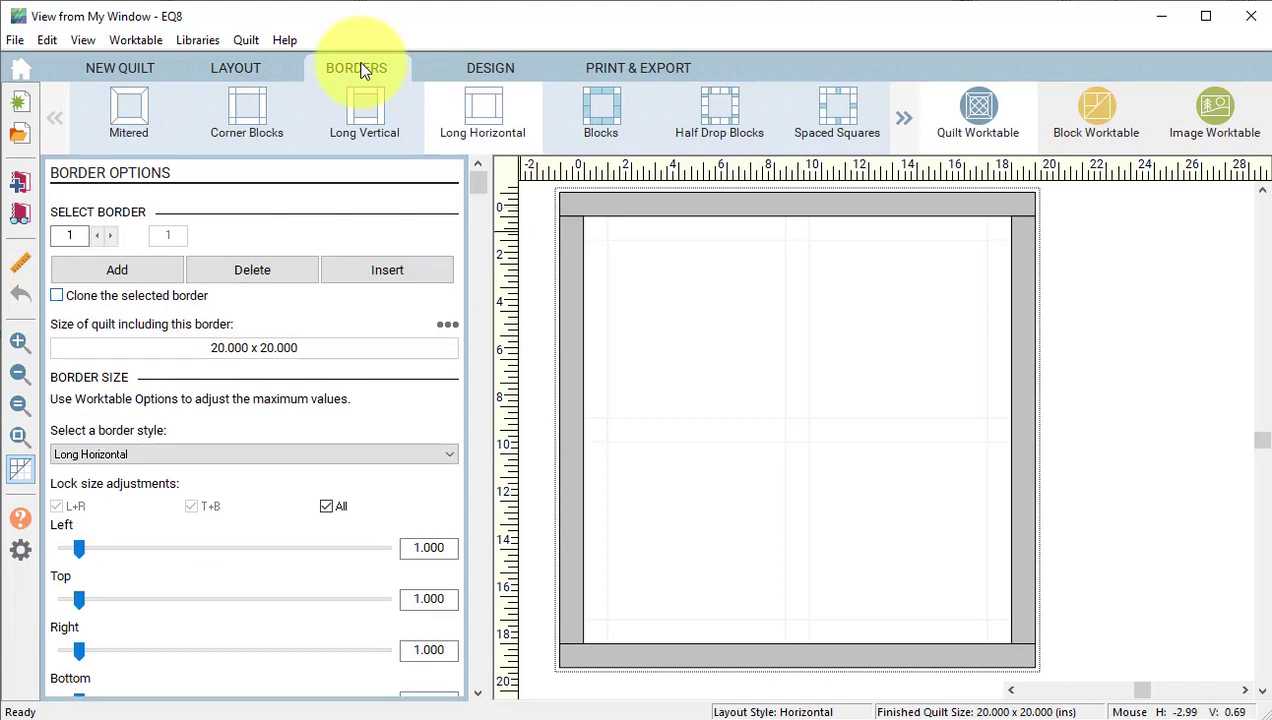
# Set the border to 2, add a second mitered border, and make it 0.25 inch on every side
pyautogui.doubleClick(412, 548)
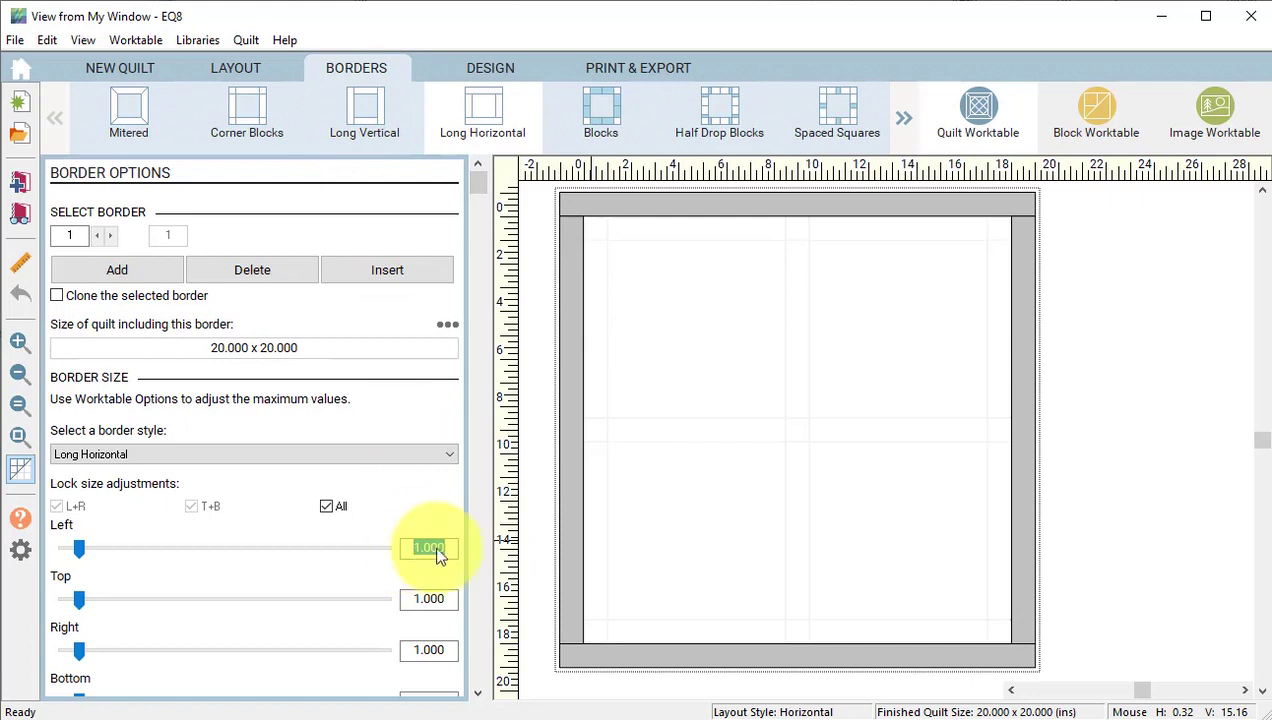
pyautogui.write('2')
pyautogui.click(122, 268)
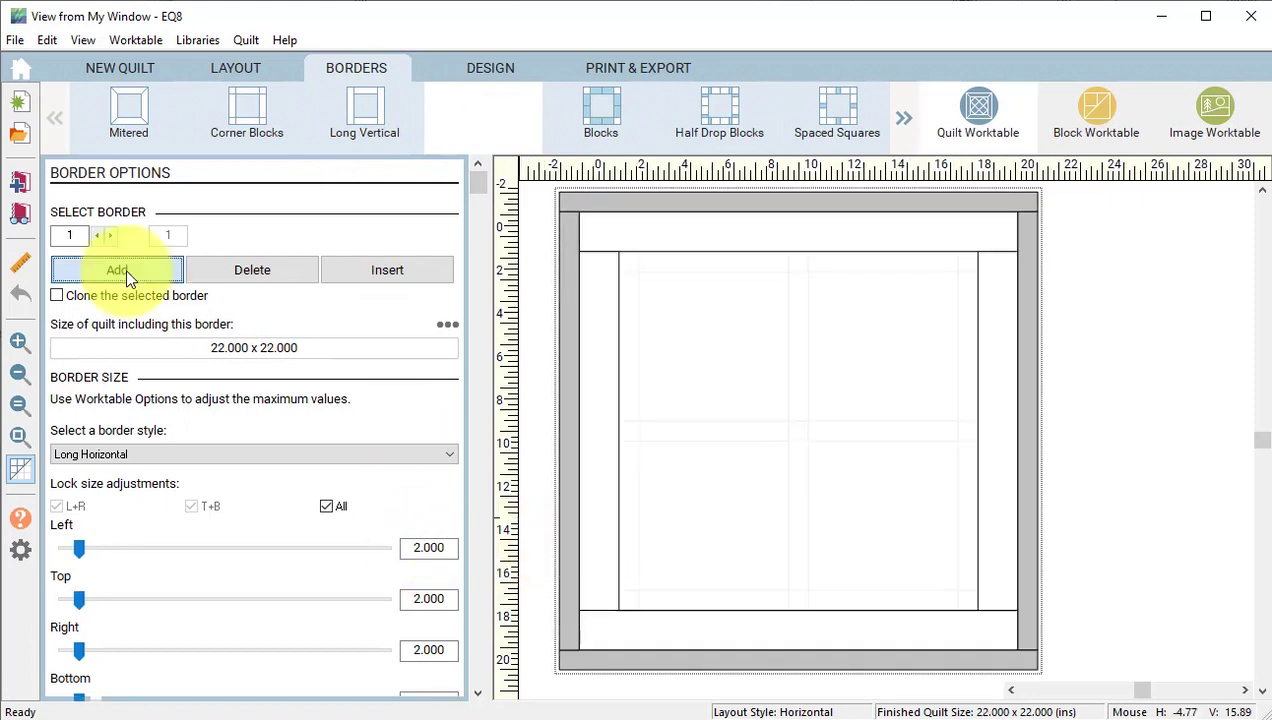
pyautogui.click(128, 131)
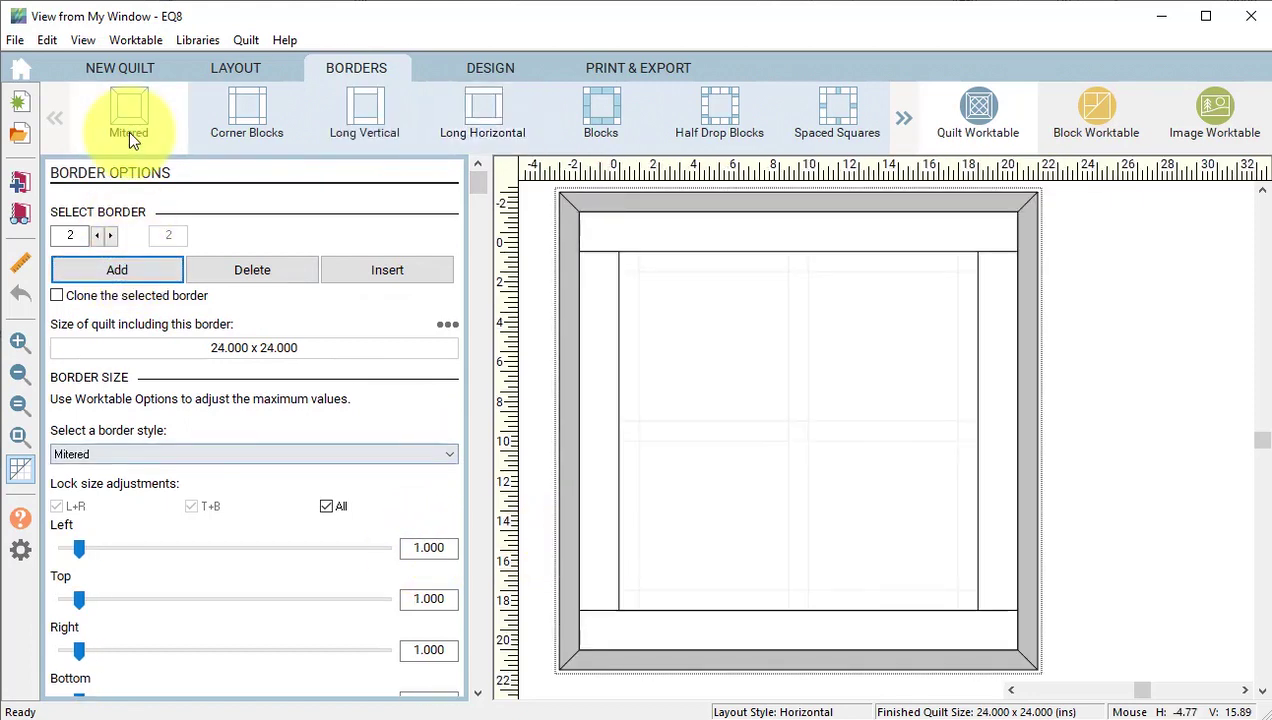
pyautogui.doubleClick(413, 548)
pyautogui.write('.25')
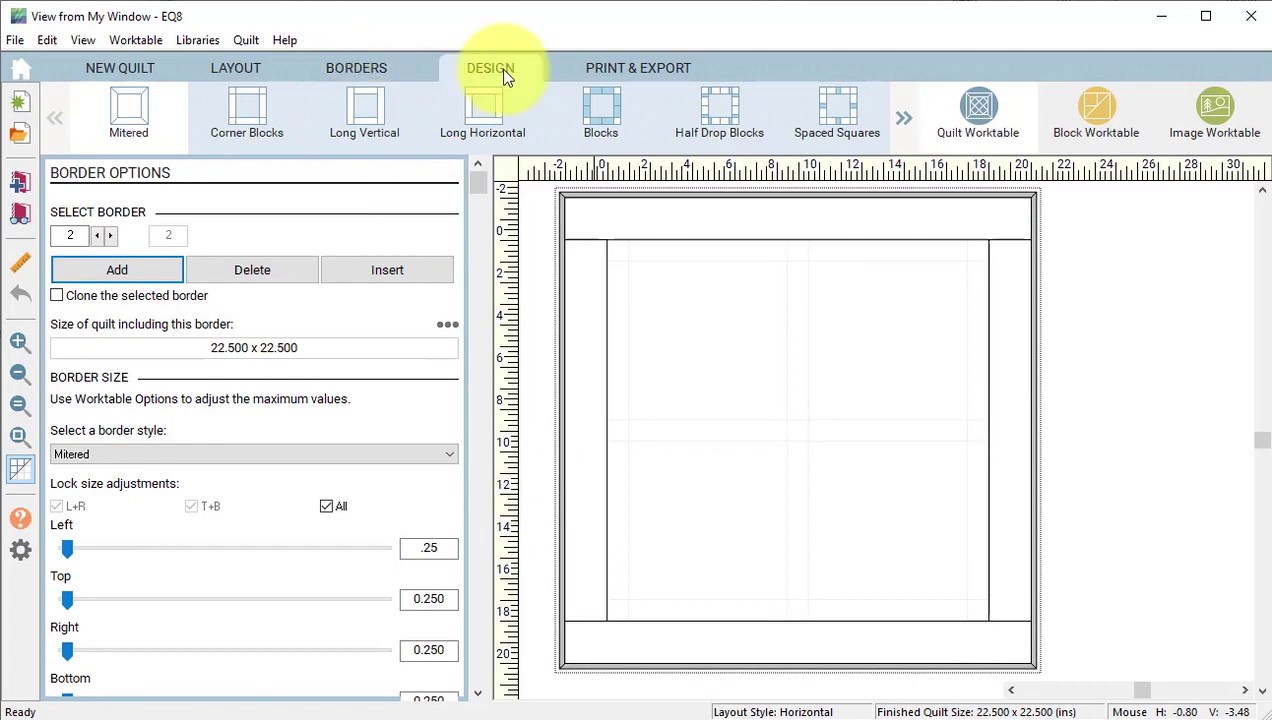
# In Design mode's Sketchbook blocks, split the tulip photo block's colorings into separate blocks
pyautogui.click(503, 72)
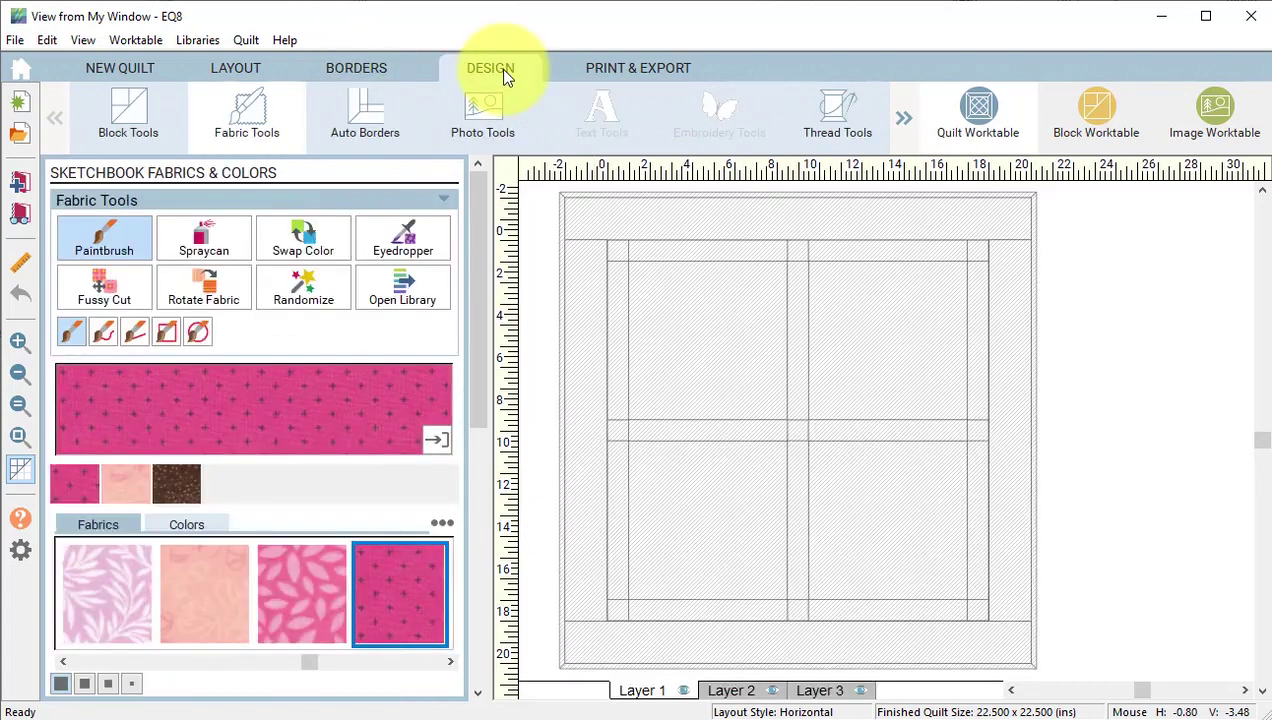
pyautogui.click(130, 118)
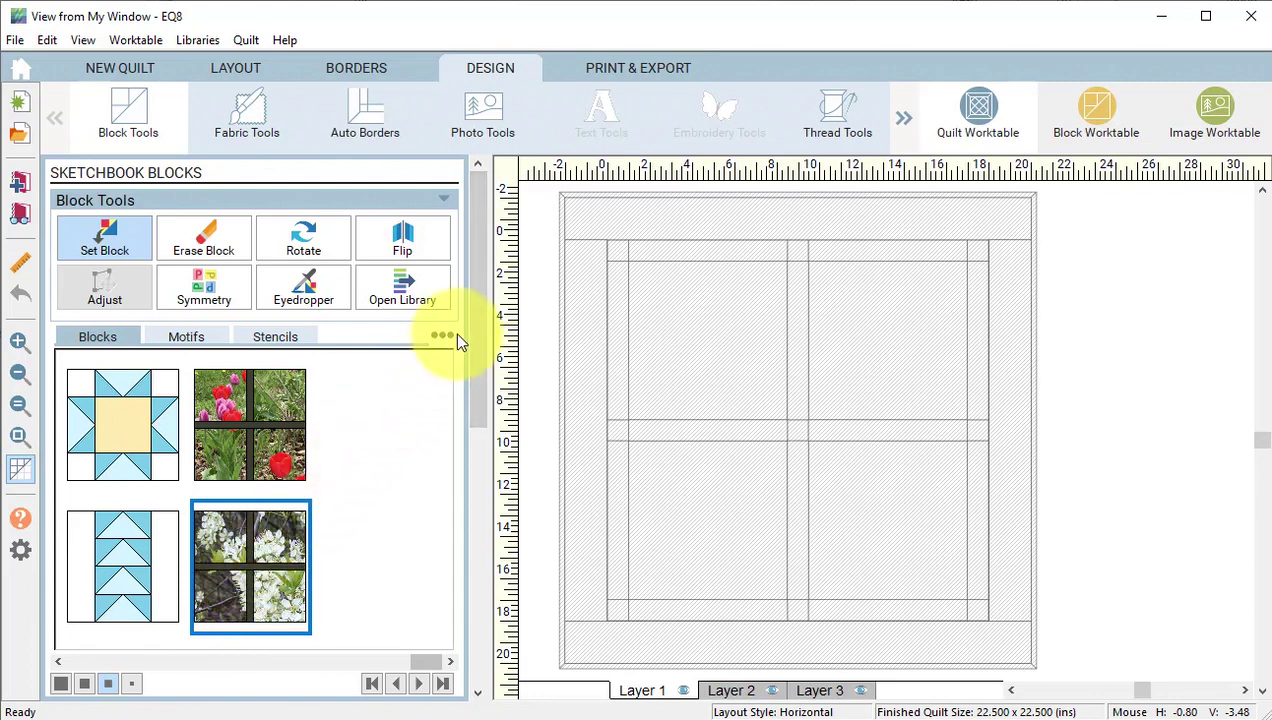
pyautogui.click(276, 446)
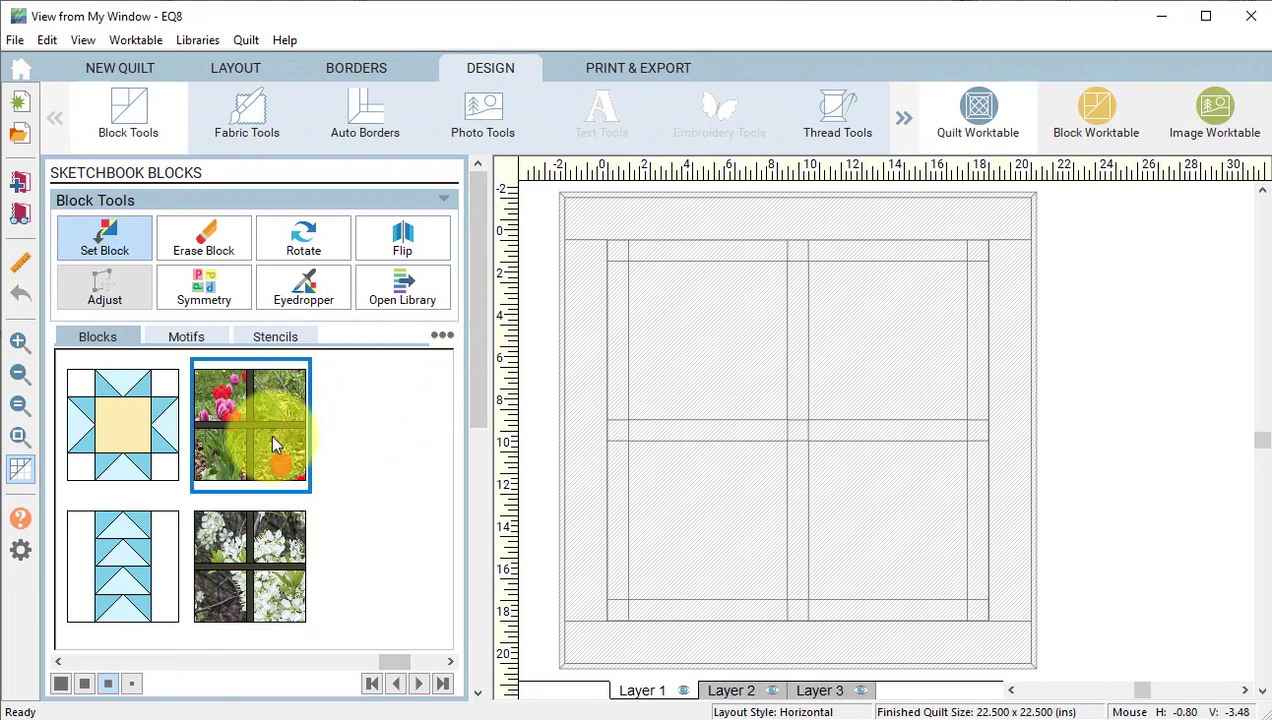
pyautogui.rightClick(276, 446)
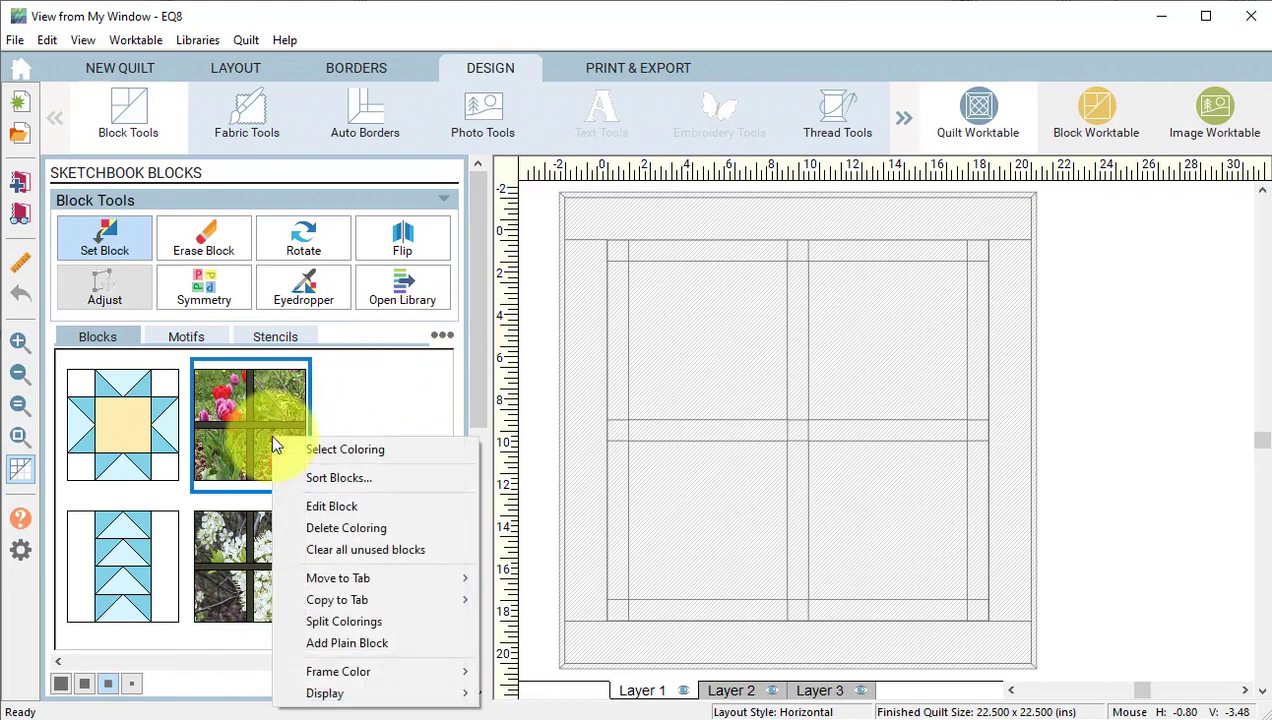
pyautogui.click(359, 456)
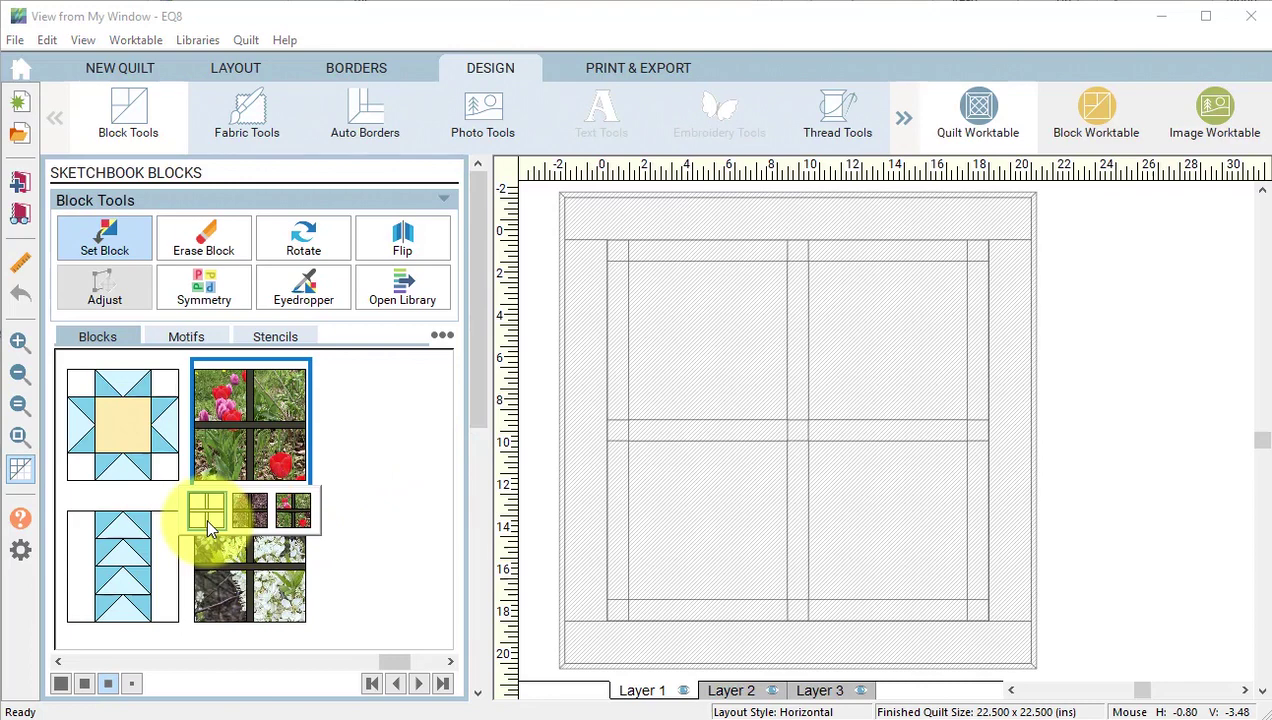
pyautogui.click(300, 518)
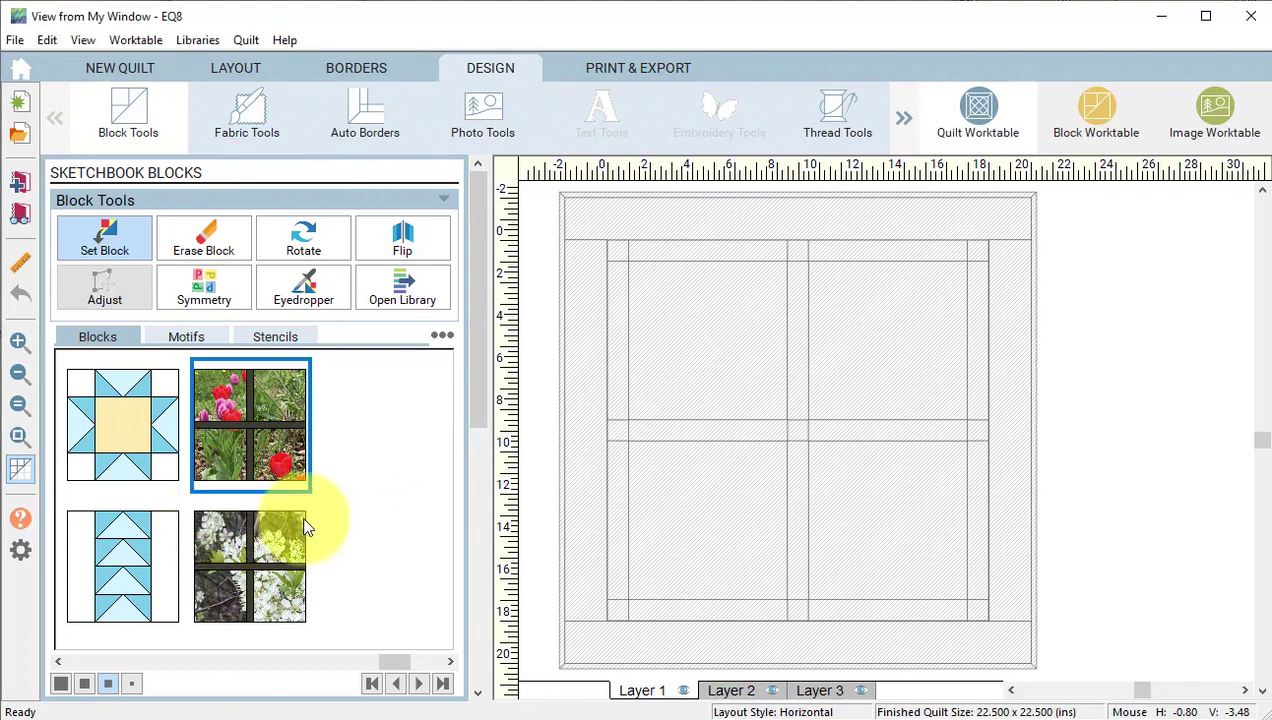
pyautogui.rightClick(278, 456)
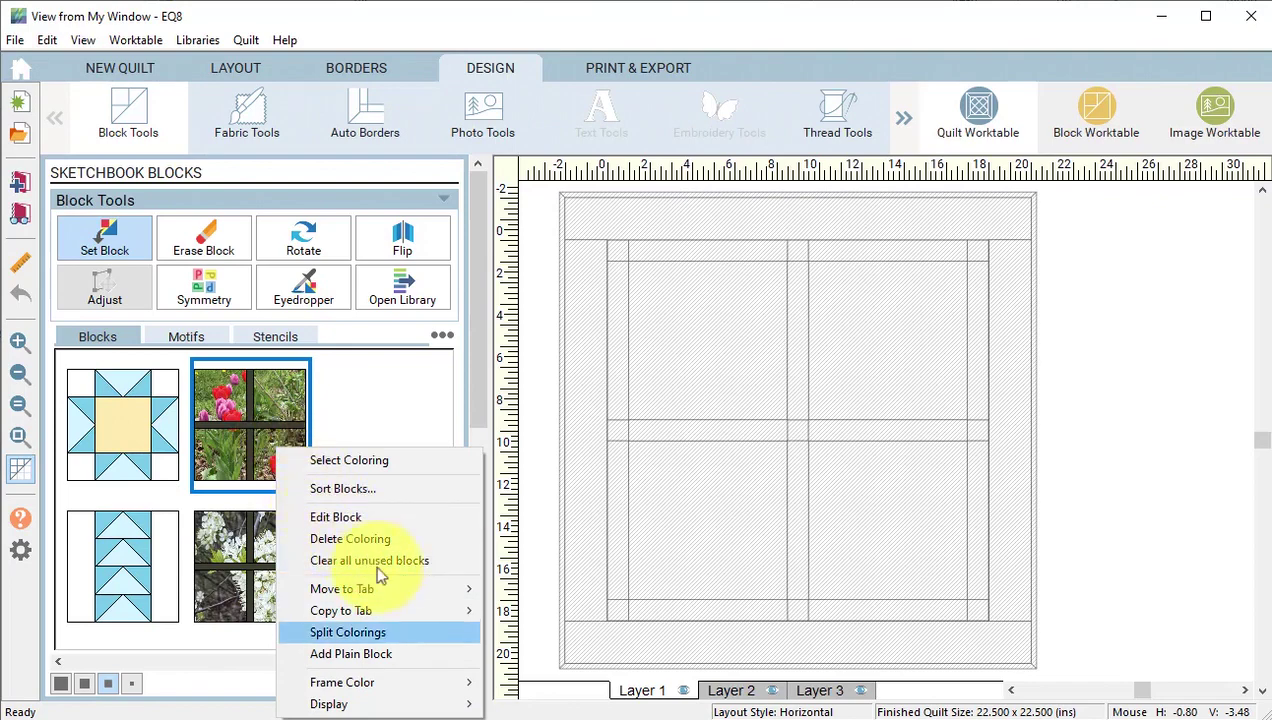
pyautogui.click(370, 636)
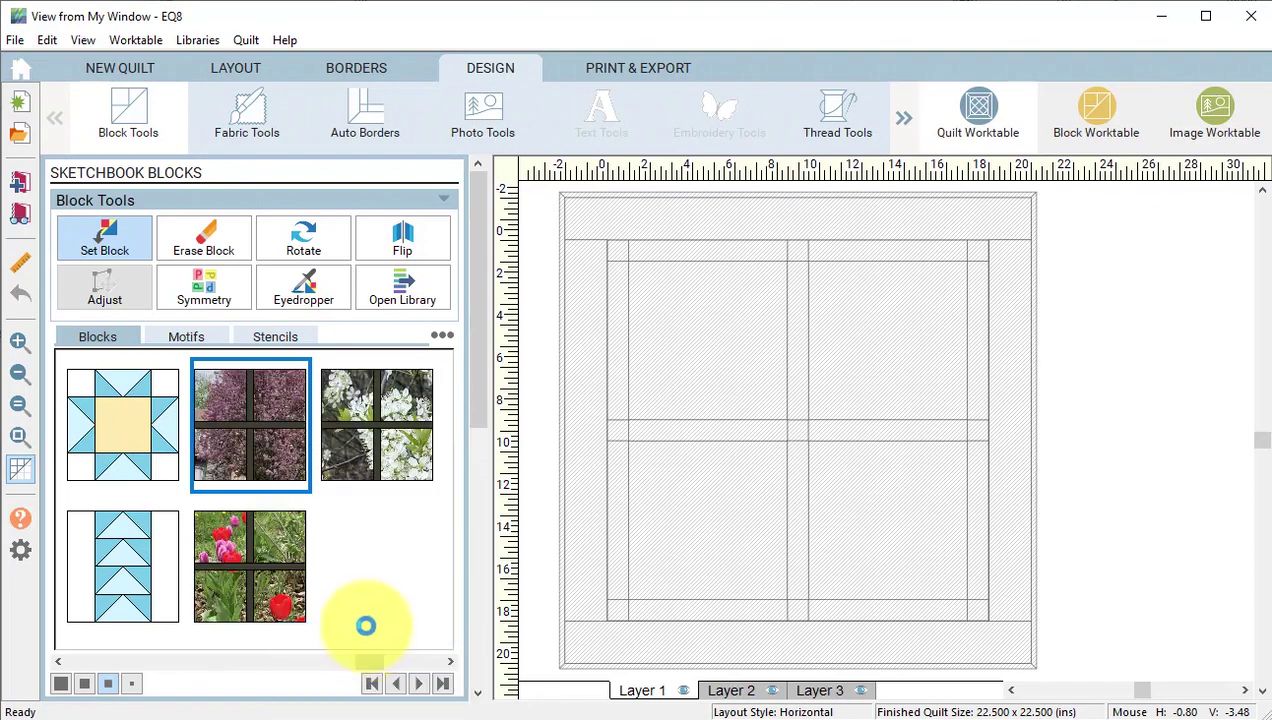
# Choose the greener coloring of the white-flower block and split its colorings into separate blocks
pyautogui.click(404, 458)
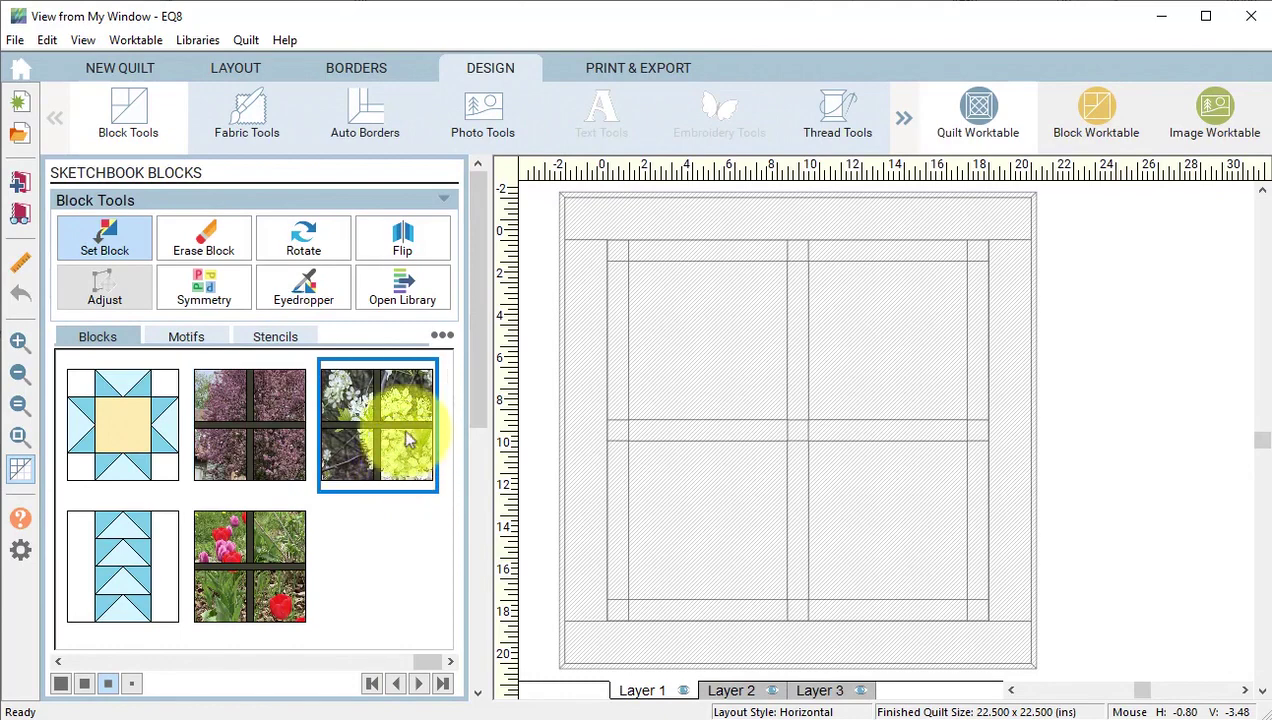
pyautogui.rightClick(408, 398)
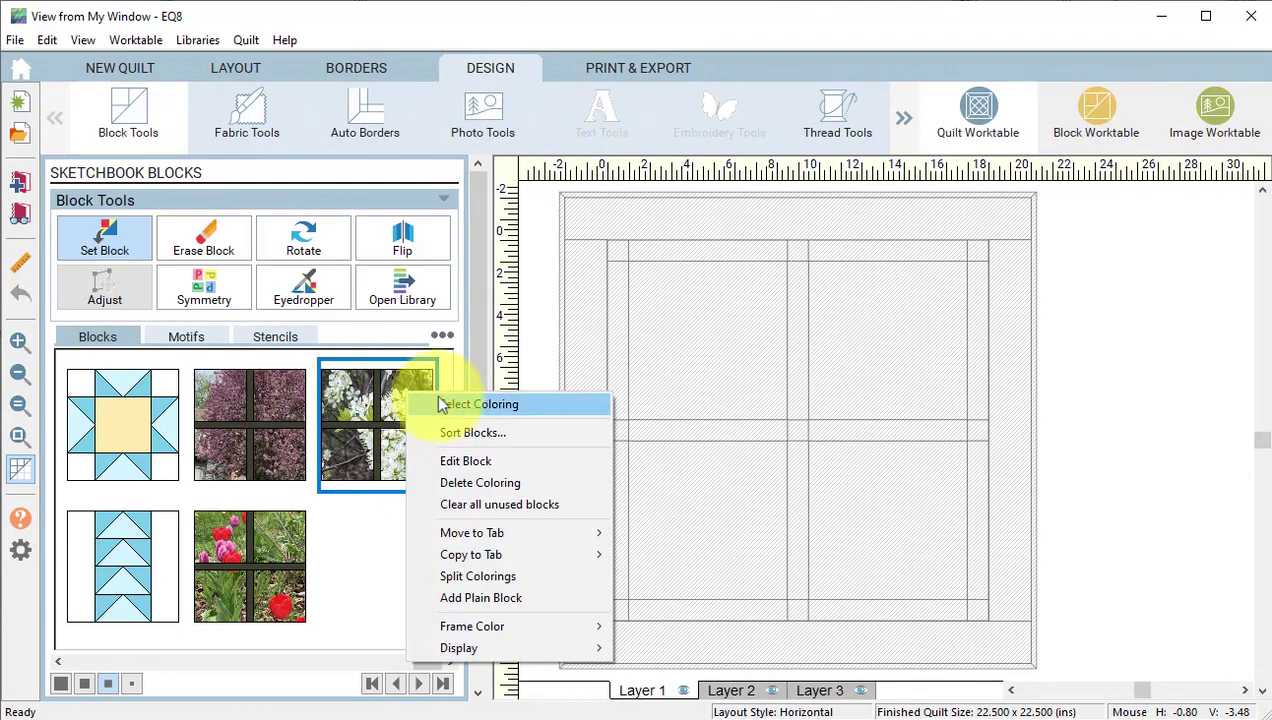
pyautogui.click(430, 403)
pyautogui.click(377, 511)
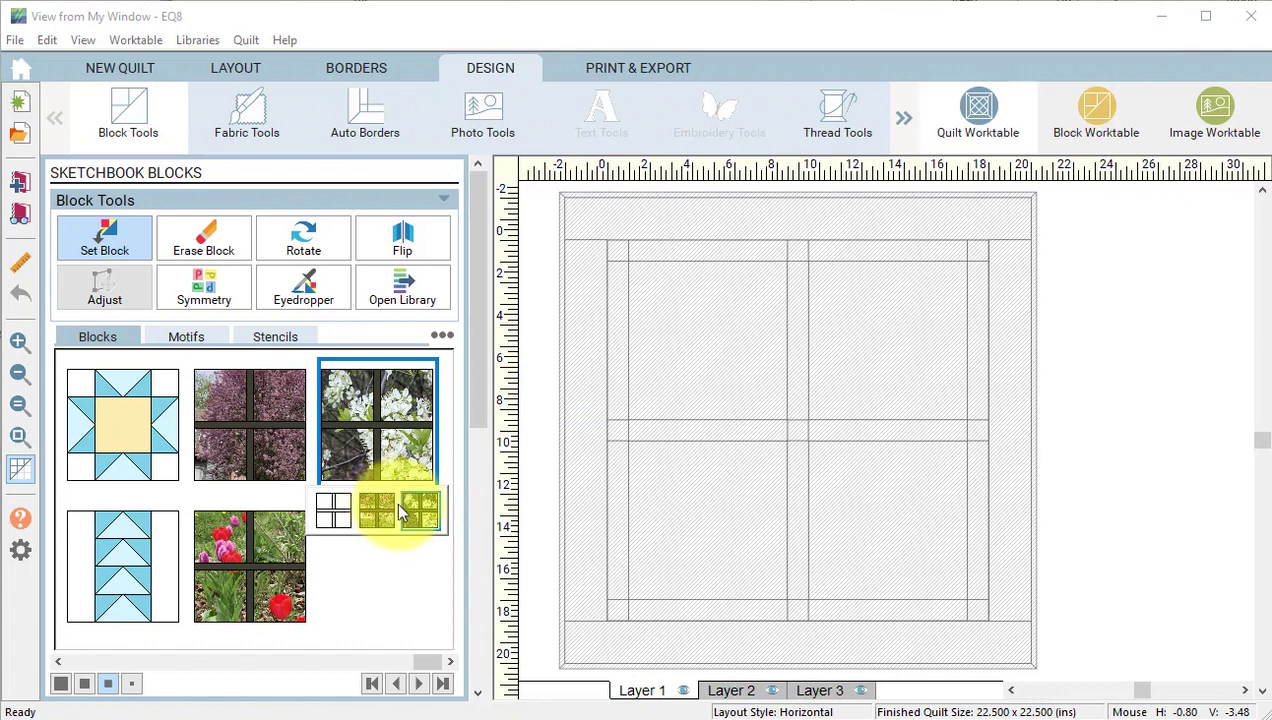
pyautogui.click(417, 510)
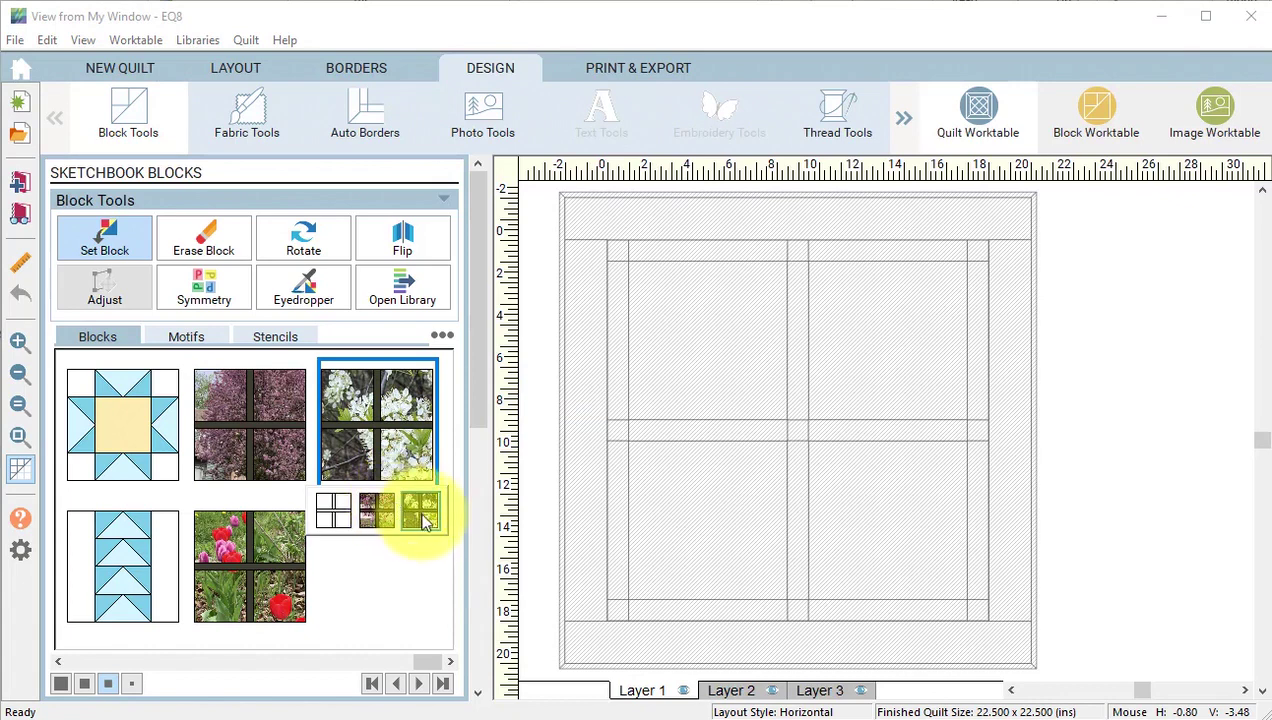
pyautogui.rightClick(400, 456)
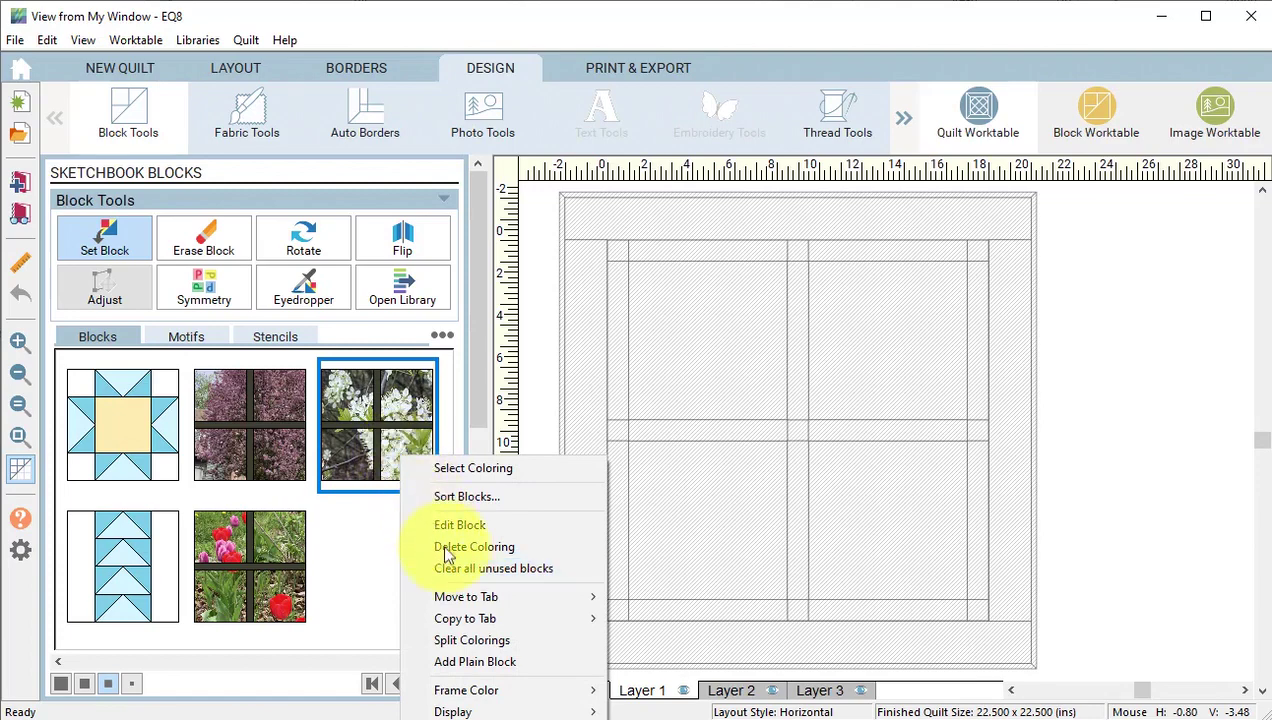
pyautogui.click(488, 642)
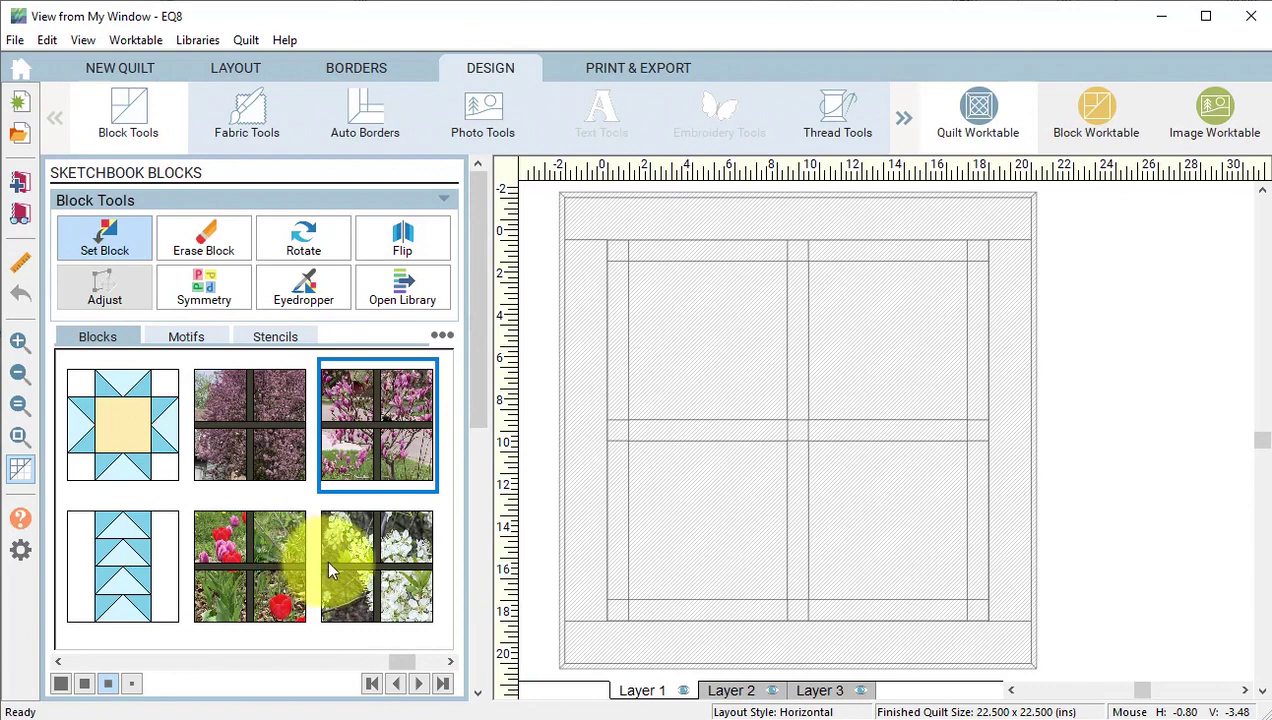
# Place tulip top-left, purple tree top-right, magnolia bottom-left and white-flower bottom-right
pyautogui.click(275, 535)
pyautogui.click(706, 305)
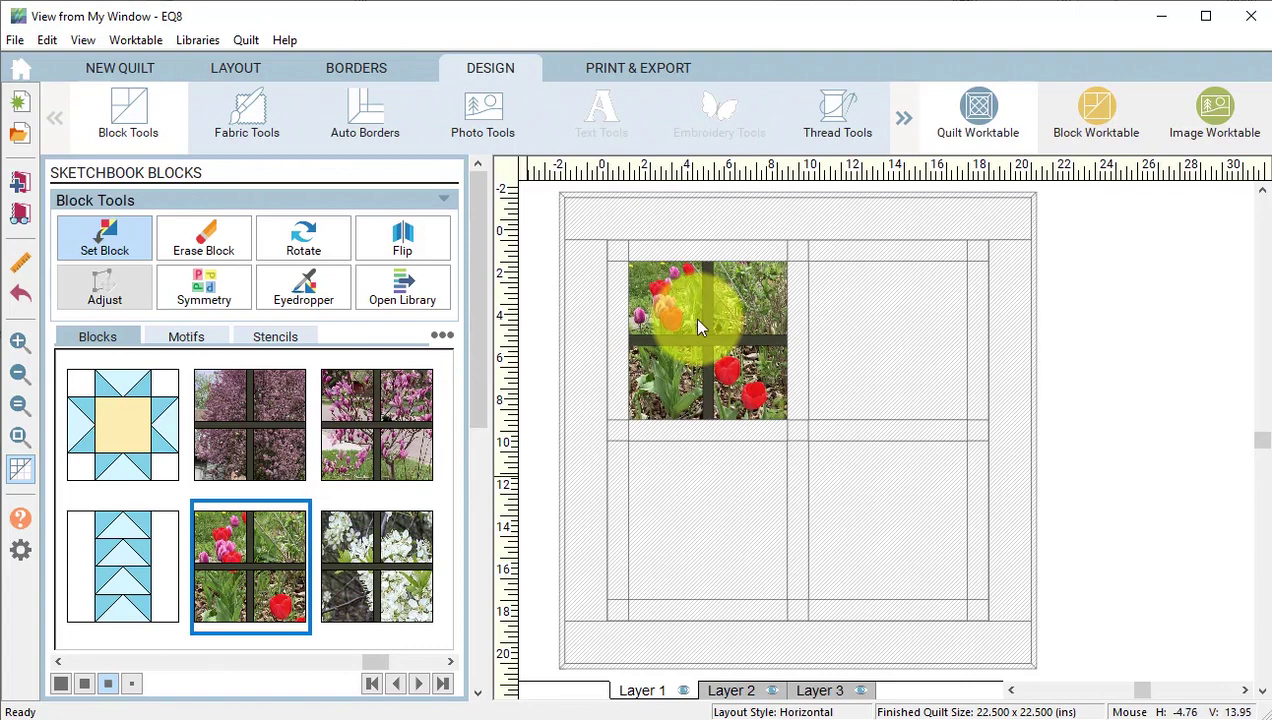
pyautogui.click(403, 583)
pyautogui.click(890, 502)
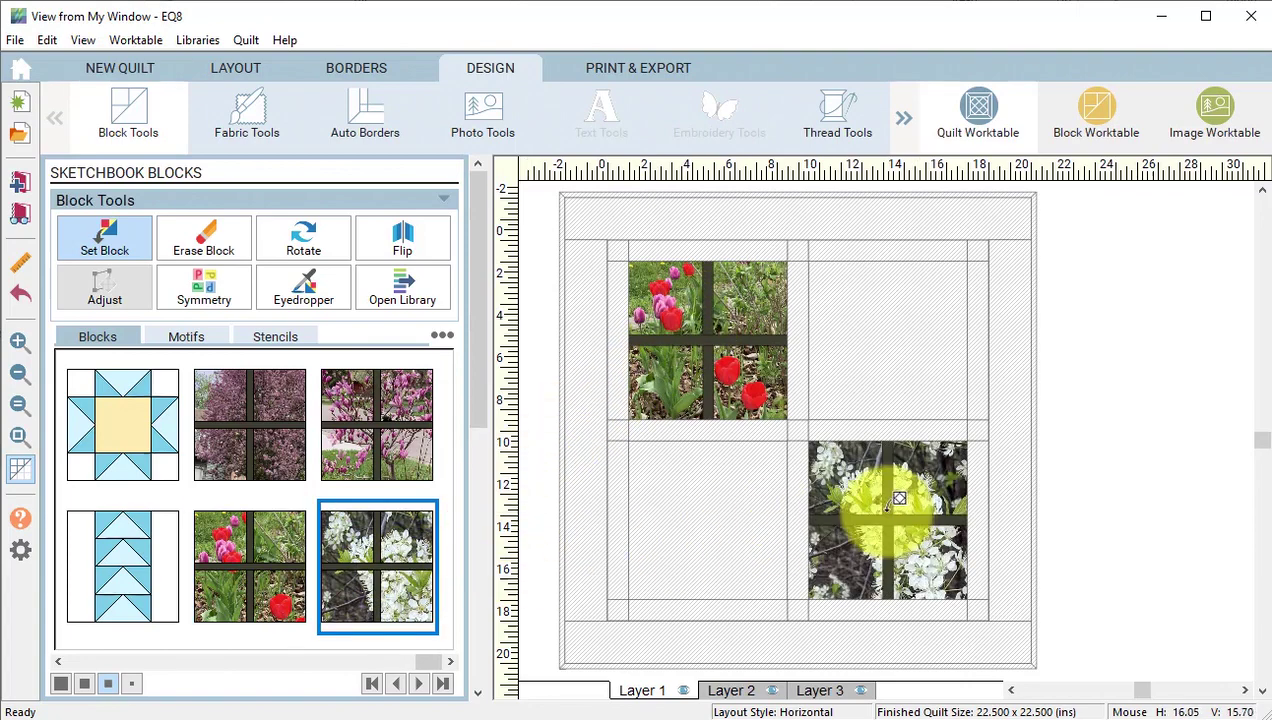
pyautogui.click(230, 410)
pyautogui.click(890, 310)
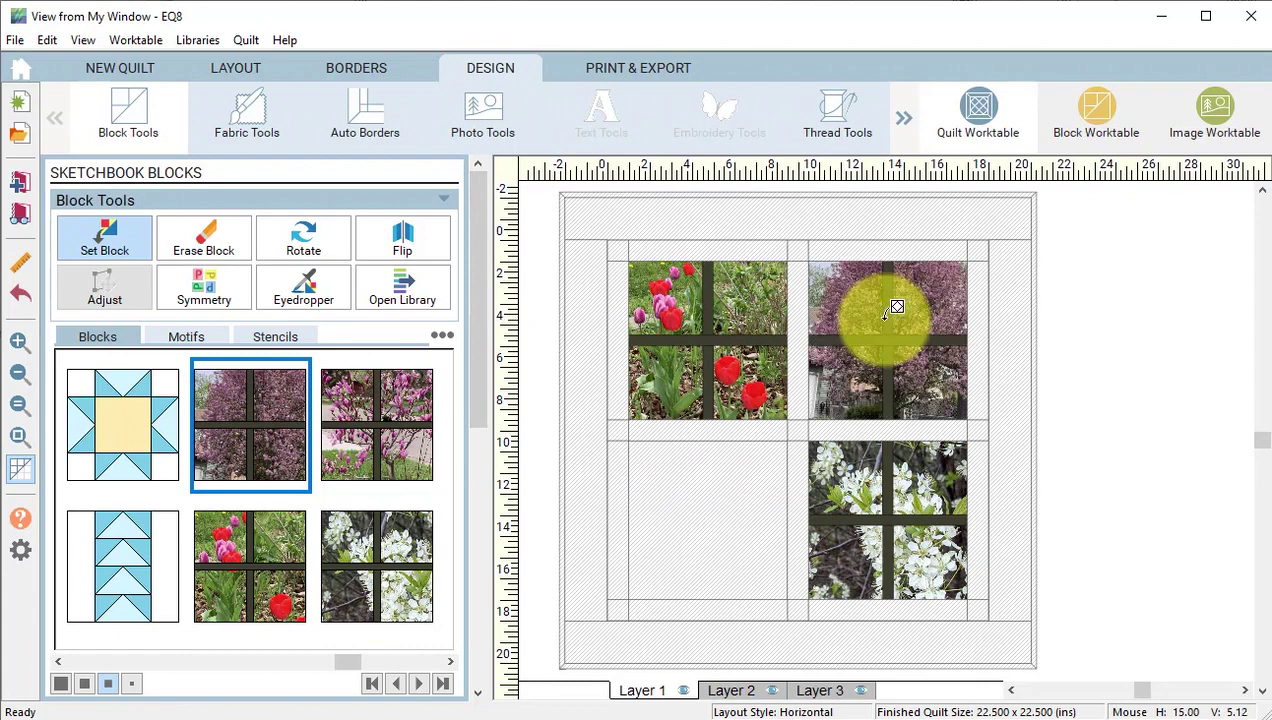
pyautogui.click(368, 425)
pyautogui.click(728, 464)
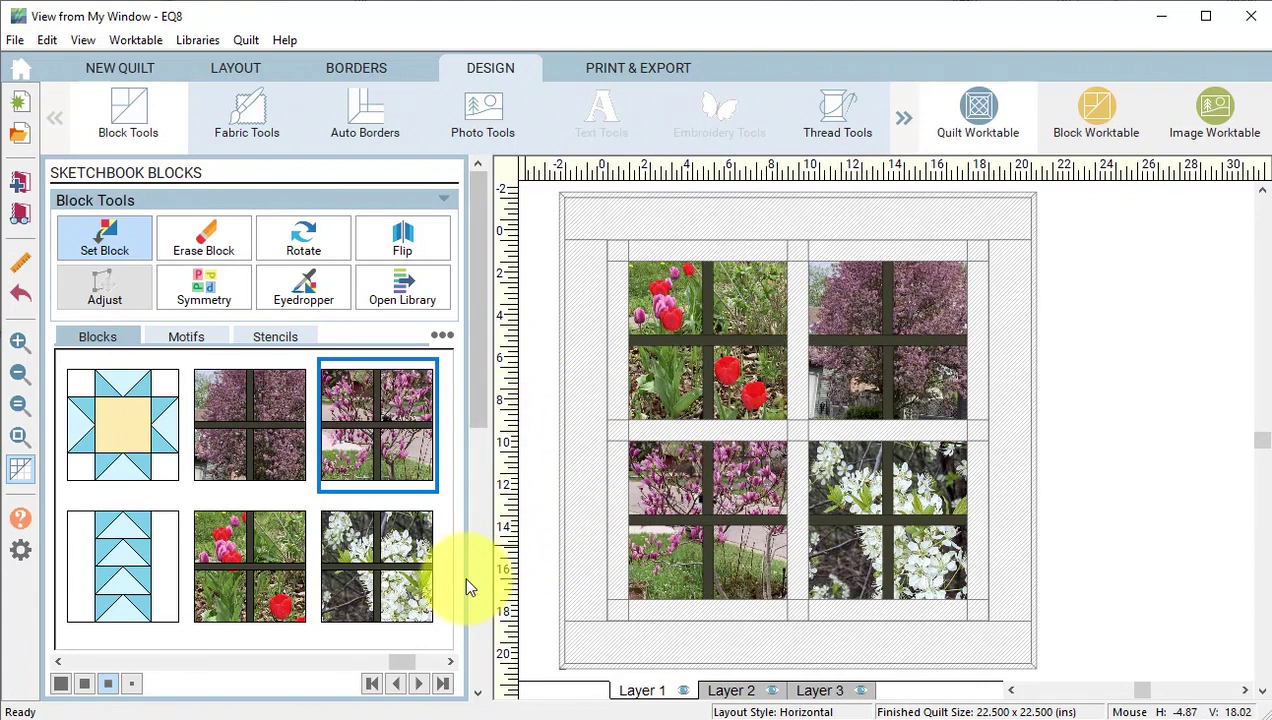
# Colour sashing dark brown, cornerstones and outer border pink, inner border light pink, and save to the sketchbook
pyautogui.click(249, 113)
pyautogui.click(176, 483)
pyautogui.keyDown('ctrl'); pyautogui.click(805, 322); pyautogui.keyUp('ctrl')
pyautogui.keyDown('ctrl'); pyautogui.click(846, 428); pyautogui.keyUp('ctrl')
pyautogui.click(140, 484)
pyautogui.keyDown('ctrl'); pyautogui.click(797, 430); pyautogui.keyUp('ctrl')
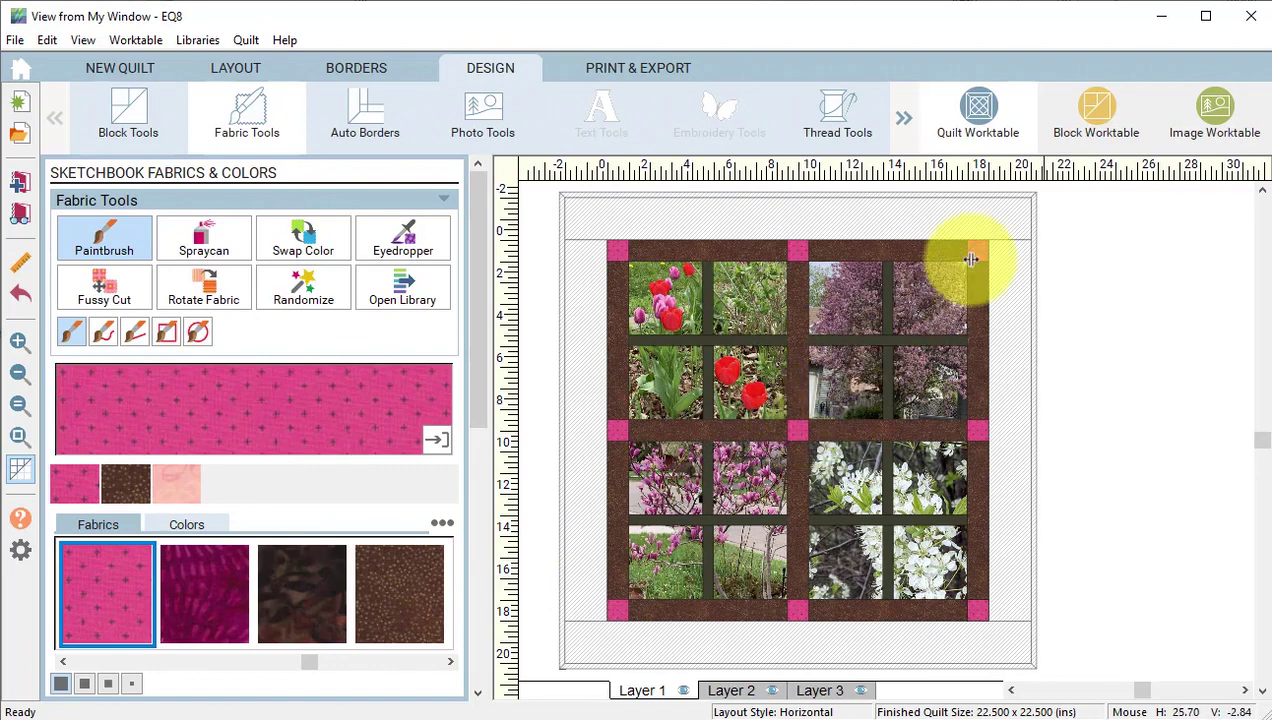
pyautogui.keyDown('ctrl'); pyautogui.click(1028, 198); pyautogui.keyUp('ctrl')
pyautogui.click(198, 482)
pyautogui.keyDown('ctrl'); pyautogui.click(962, 222); pyautogui.keyUp('ctrl')
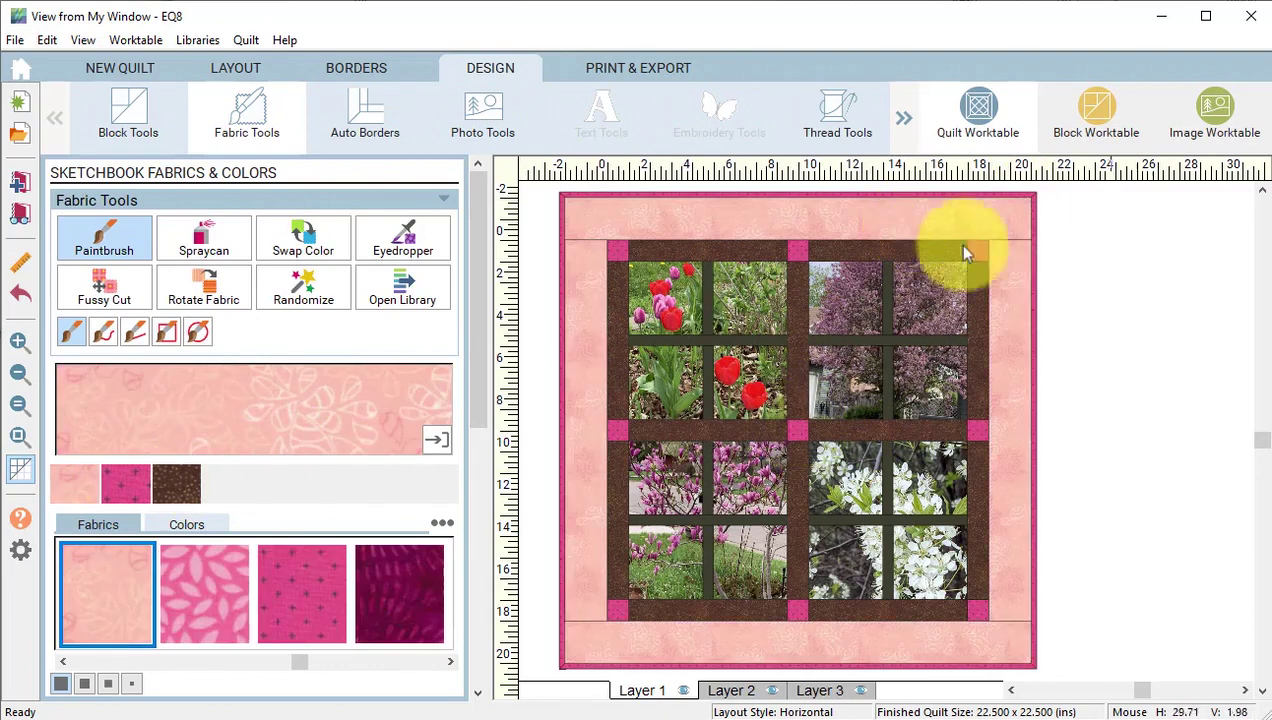
pyautogui.click(22, 186)
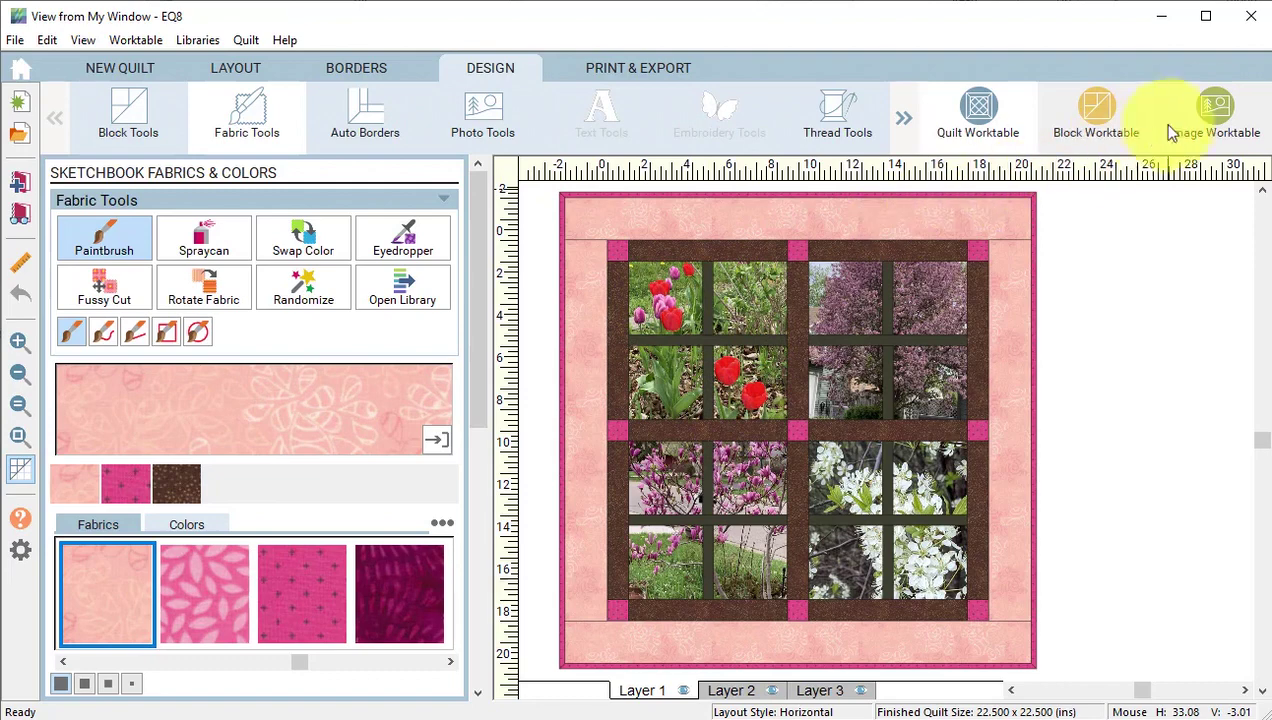
# Switch to the Image Worktable to view the white blossom photo
pyautogui.click(1214, 117)
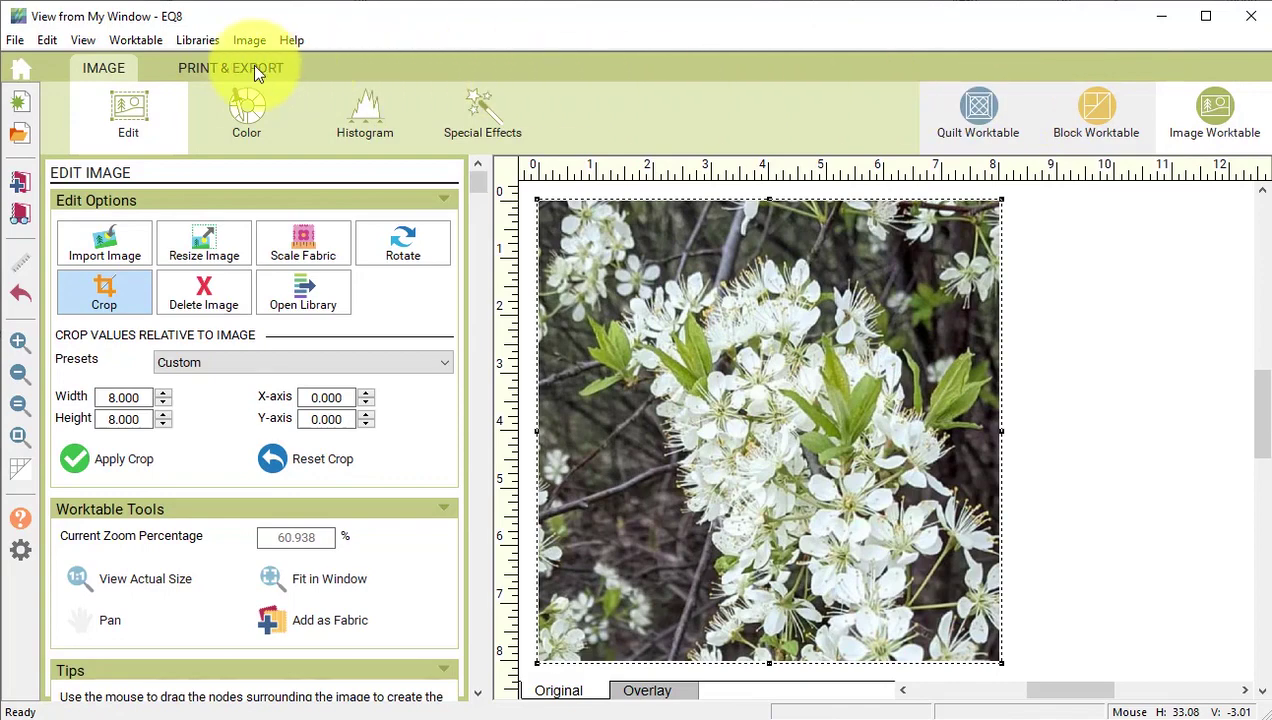
# Place the purple tree photo on a Photo Layout page at 8 × 8 inches, ready to print from the File menu
pyautogui.click(253, 67)
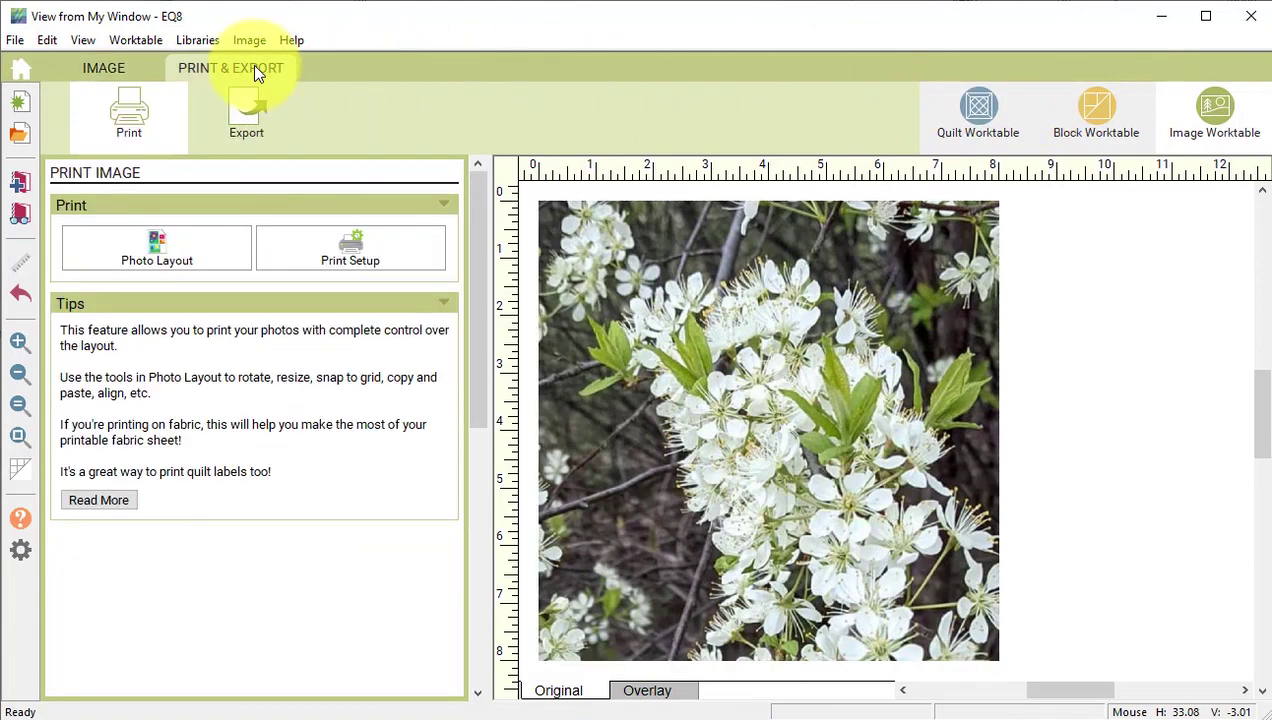
pyautogui.click(150, 254)
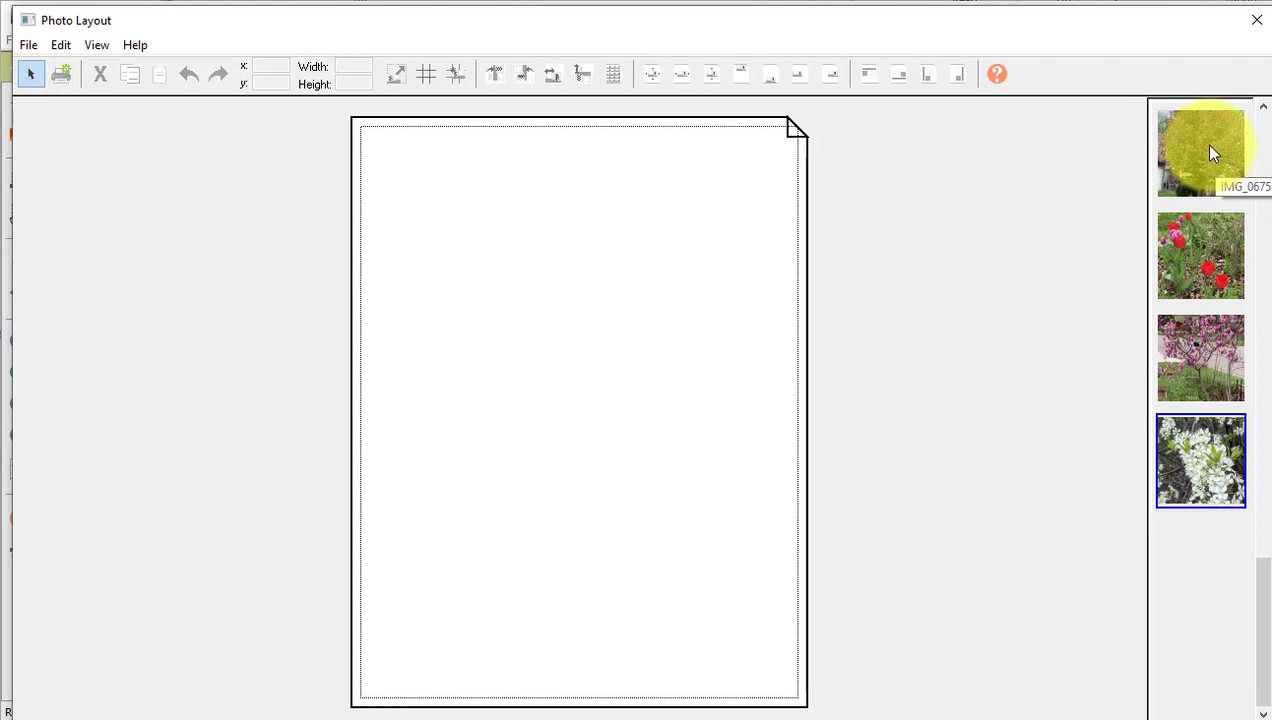
pyautogui.moveTo(1215, 153); pyautogui.dragTo(582, 288)
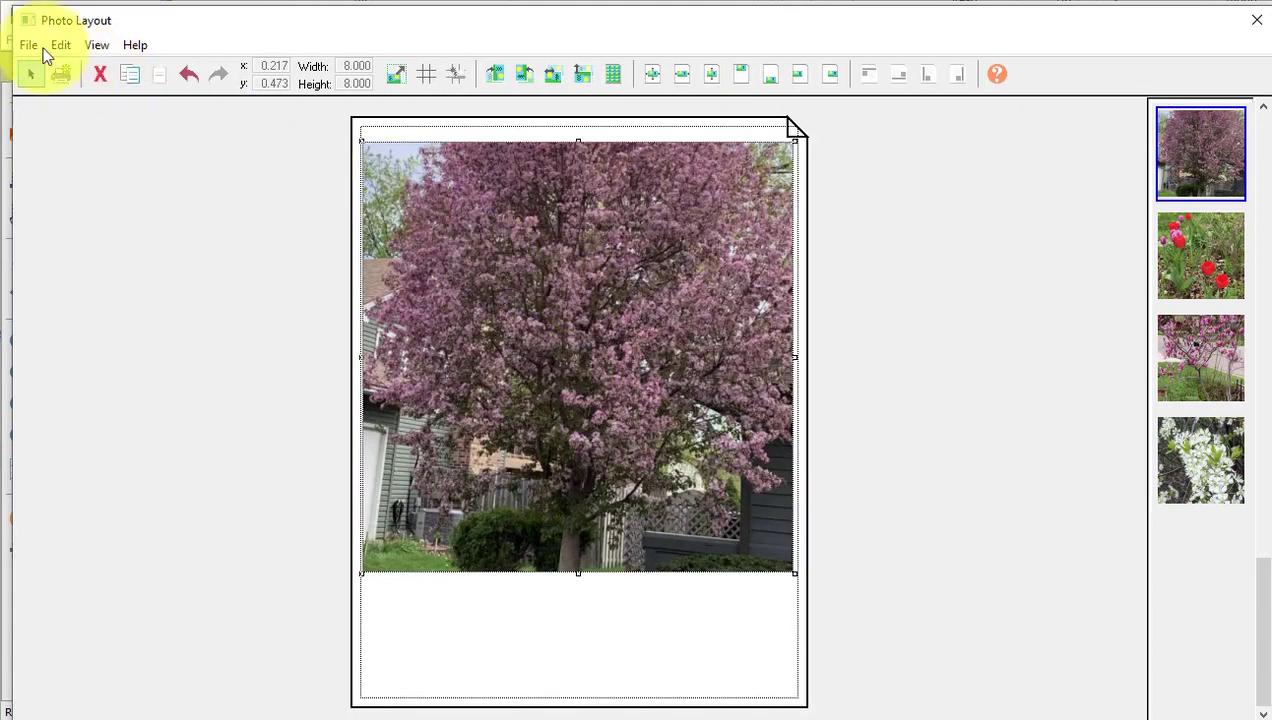
pyautogui.click(29, 45)
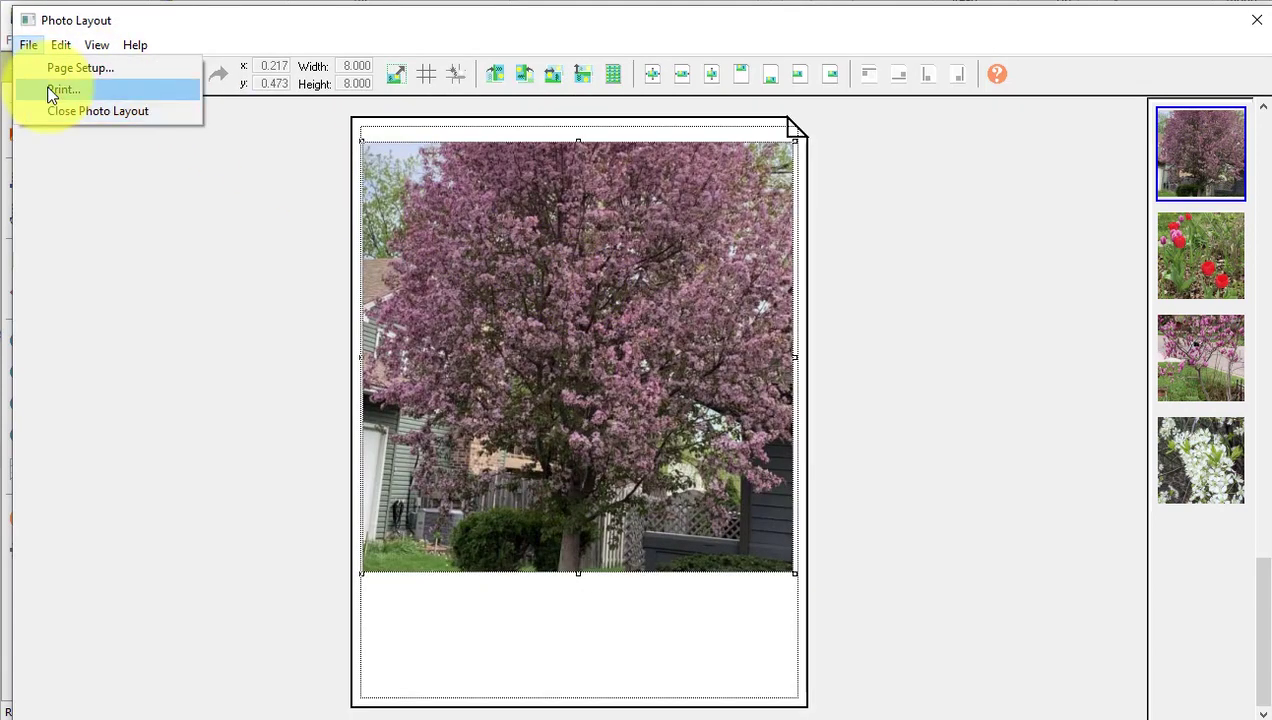